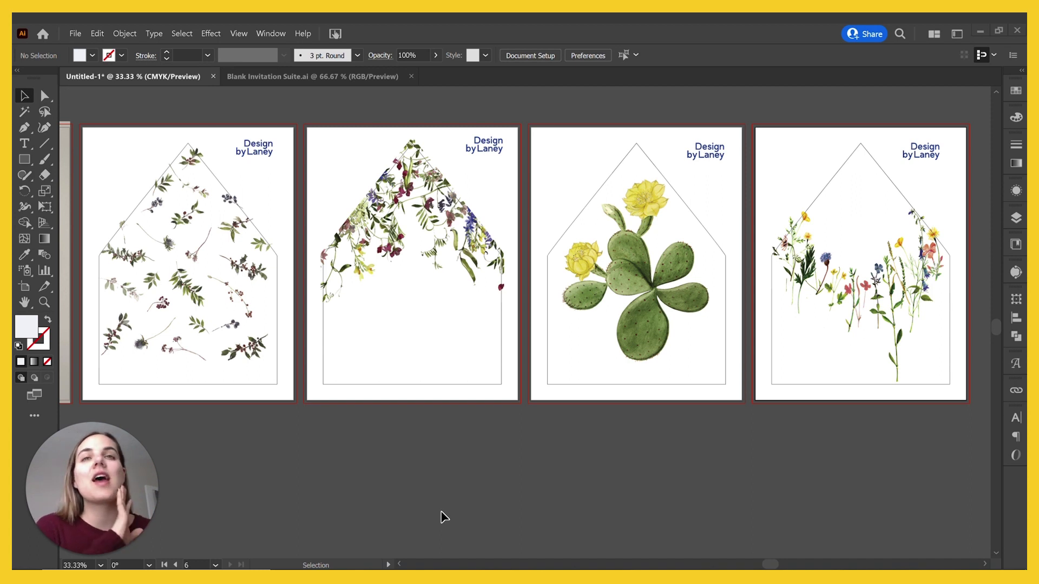
# - Move the grey envelope-front shape over the lower half of the wildflower liner on artboard 4
pyautogui.scroll(1, 444, 518)
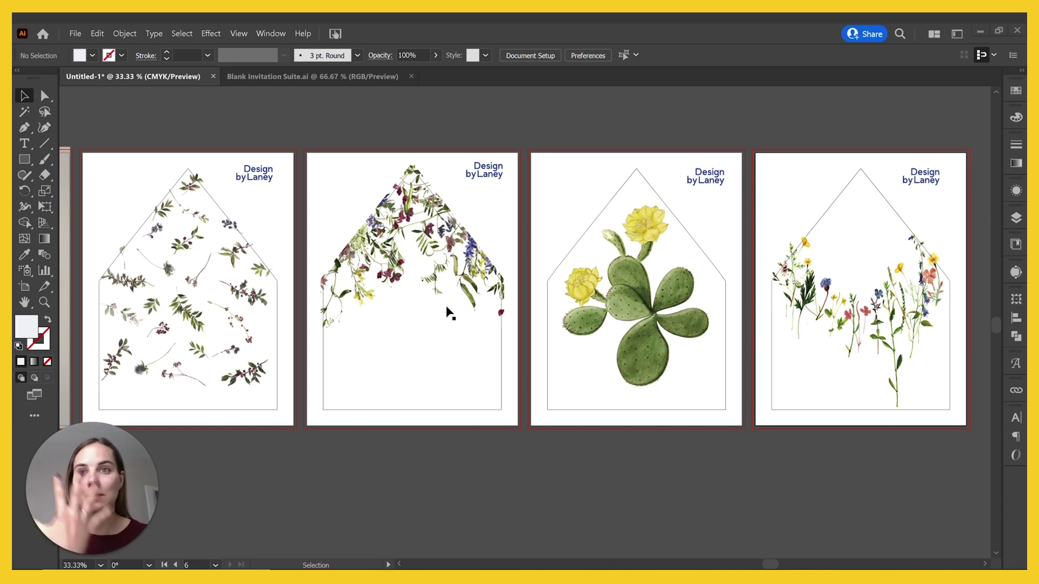
pyautogui.hscroll(5, 492, 303)
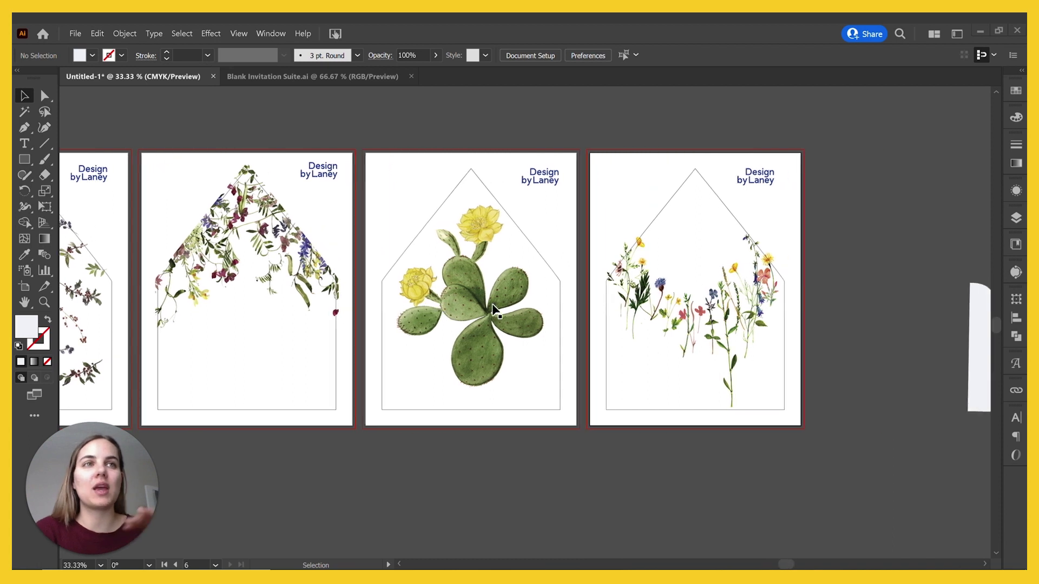
pyautogui.moveTo(968, 325); pyautogui.dragTo(601, 326)
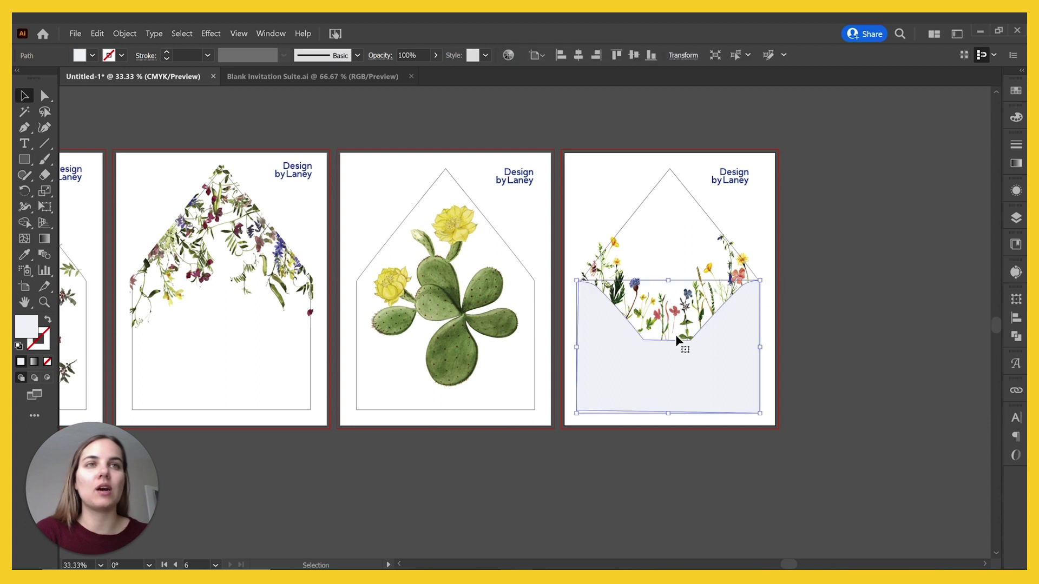
pyautogui.click(862, 343)
pyautogui.hscroll(-3, 864, 344)
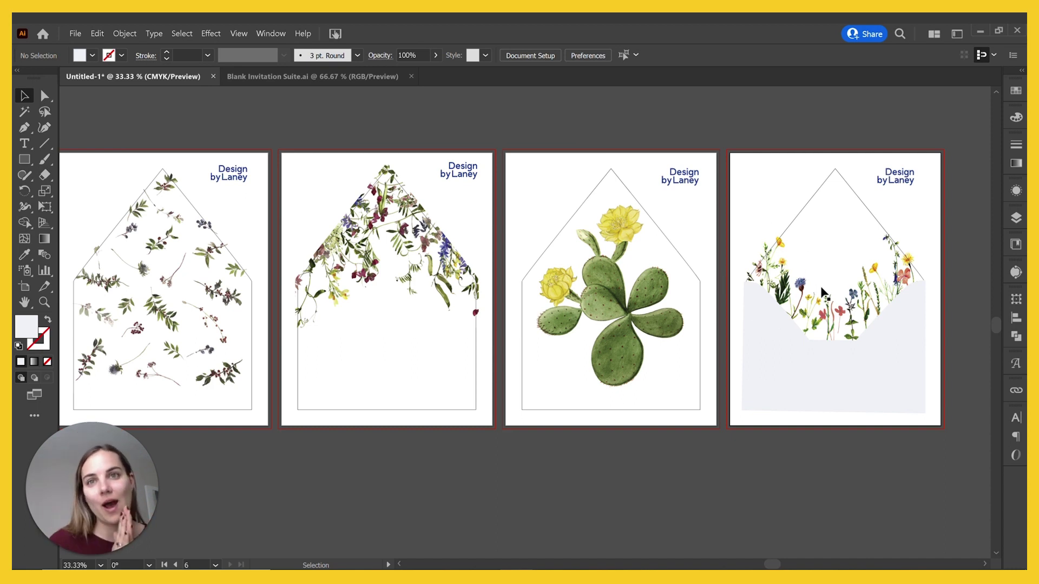
pyautogui.click(898, 355)
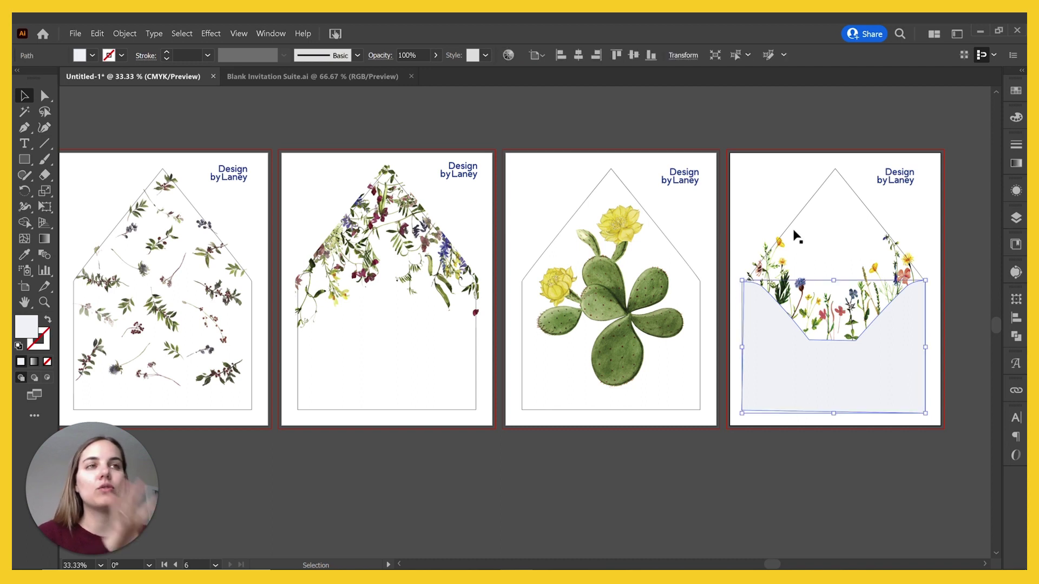
pyautogui.moveTo(839, 352)
pyautogui.mouseDown()
pyautogui.moveTo(835, 366)
pyautogui.moveTo(834, 336)
pyautogui.moveTo(833, 349)
pyautogui.mouseUp()
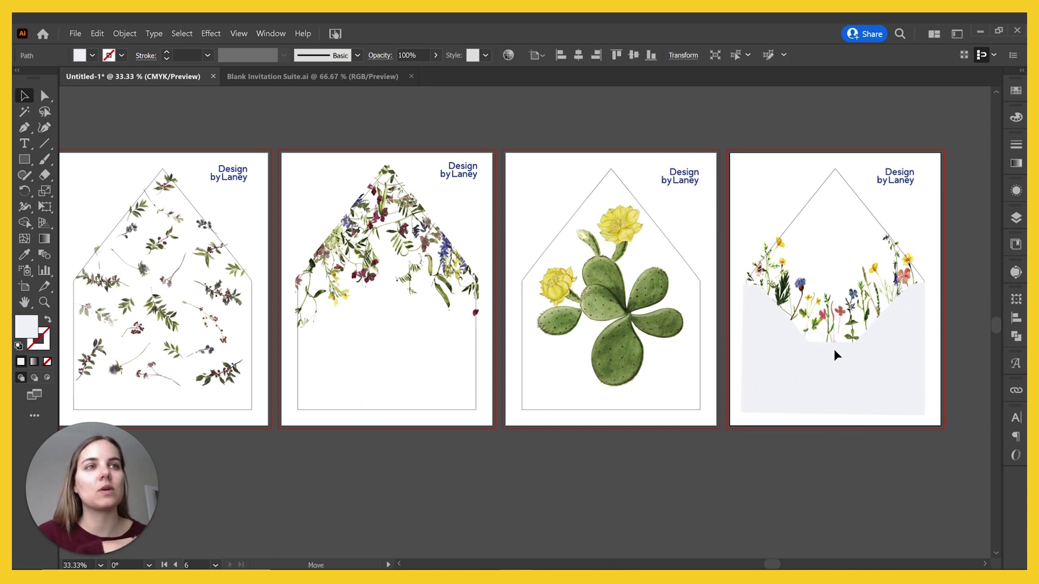
# - Try the shape with no fill and nudge it up, then restore its light grey fill
pyautogui.click(92, 56)
pyautogui.click(19, 77)
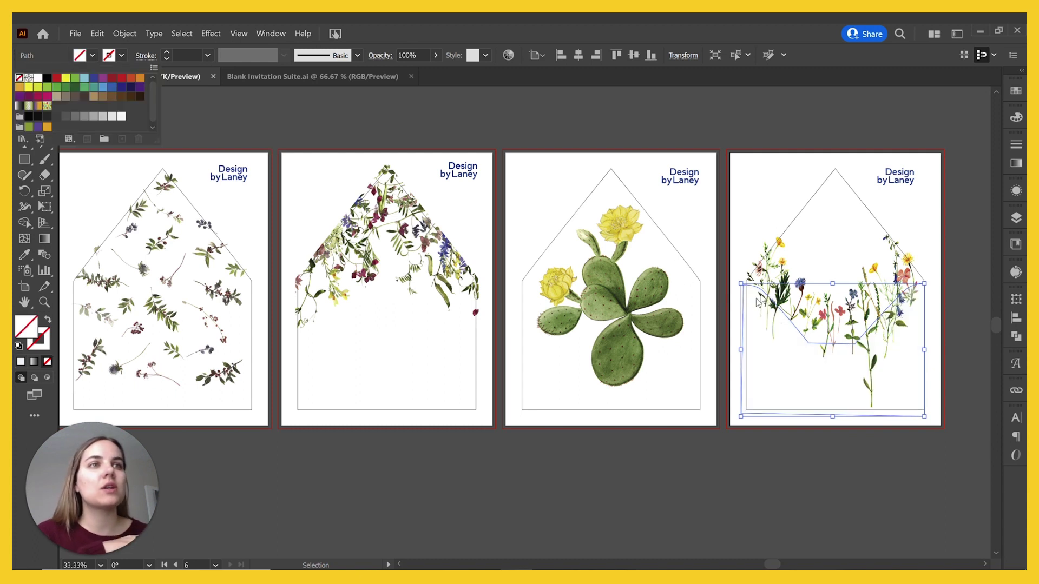
pyautogui.press('Escape')
pyautogui.press('Up')
pyautogui.press('Up')
pyautogui.press('Up')
pyautogui.press('Up')
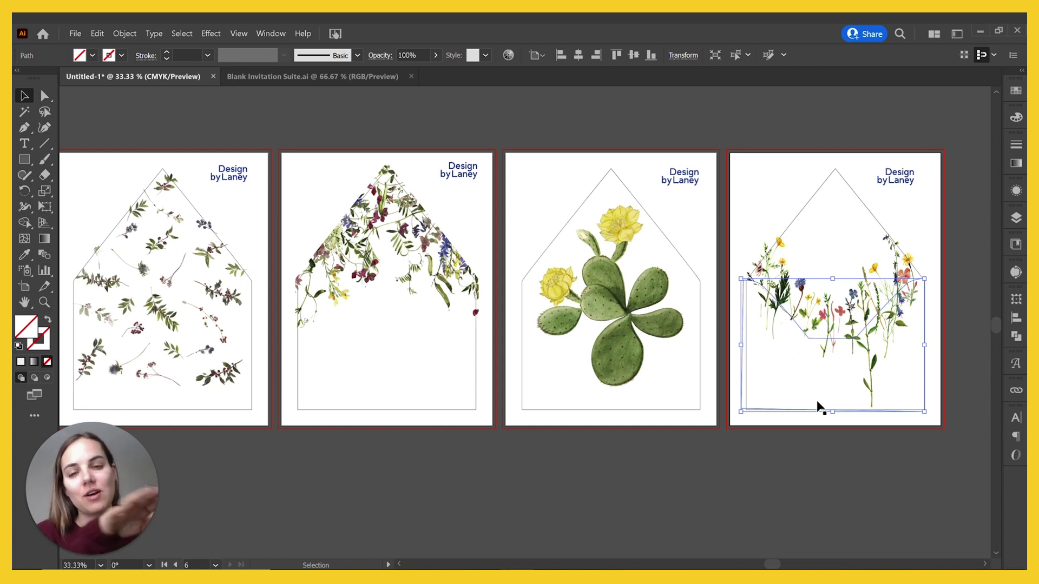
pyautogui.press('a')
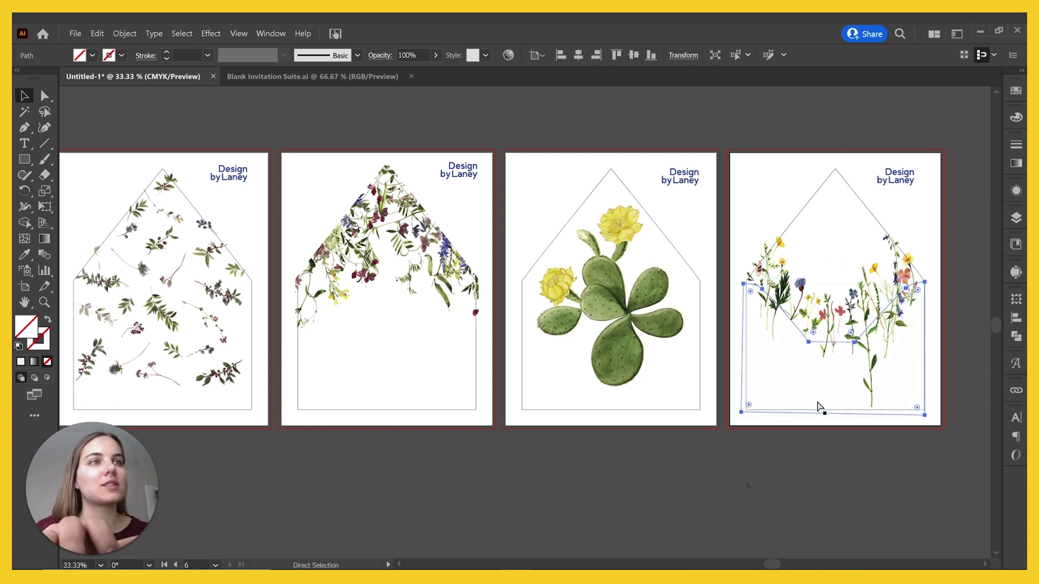
pyautogui.click(724, 482)
pyautogui.press('v')
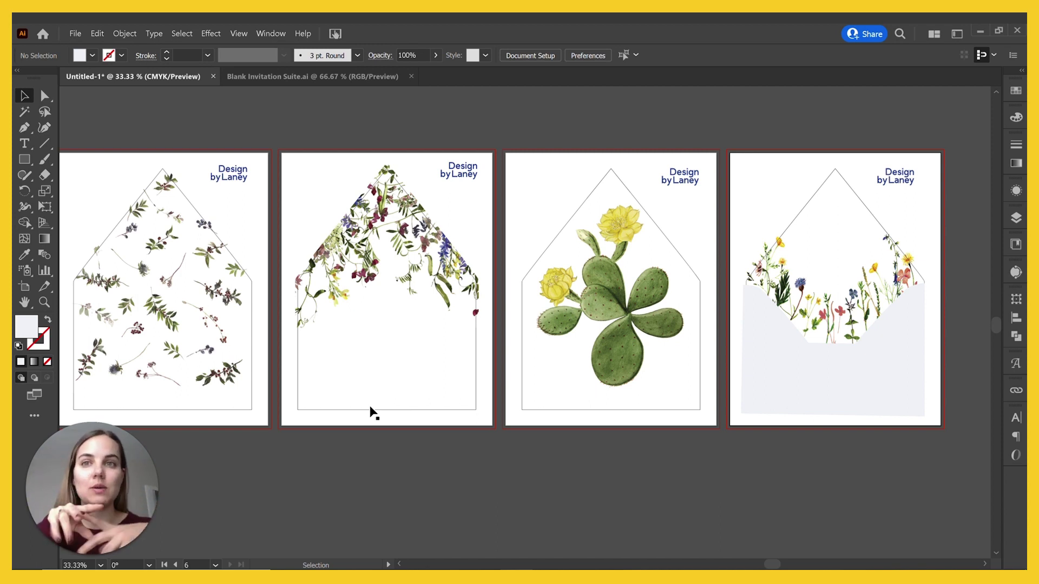
# - Scroll to artboard 1 and select the blank rounded liner template outline
pyautogui.hscroll(-10, 372, 412)
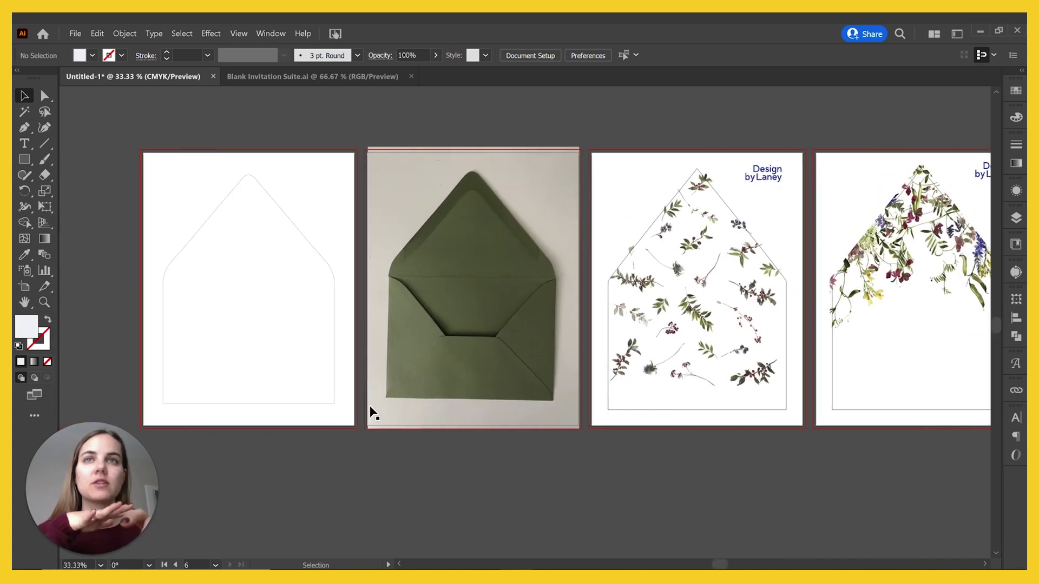
pyautogui.click(180, 252)
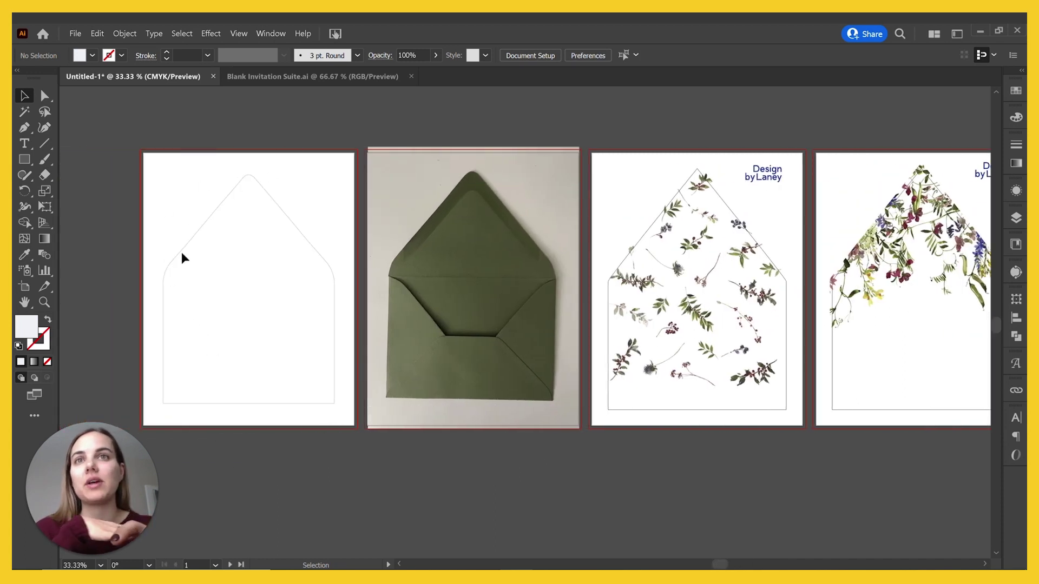
pyautogui.click(181, 252)
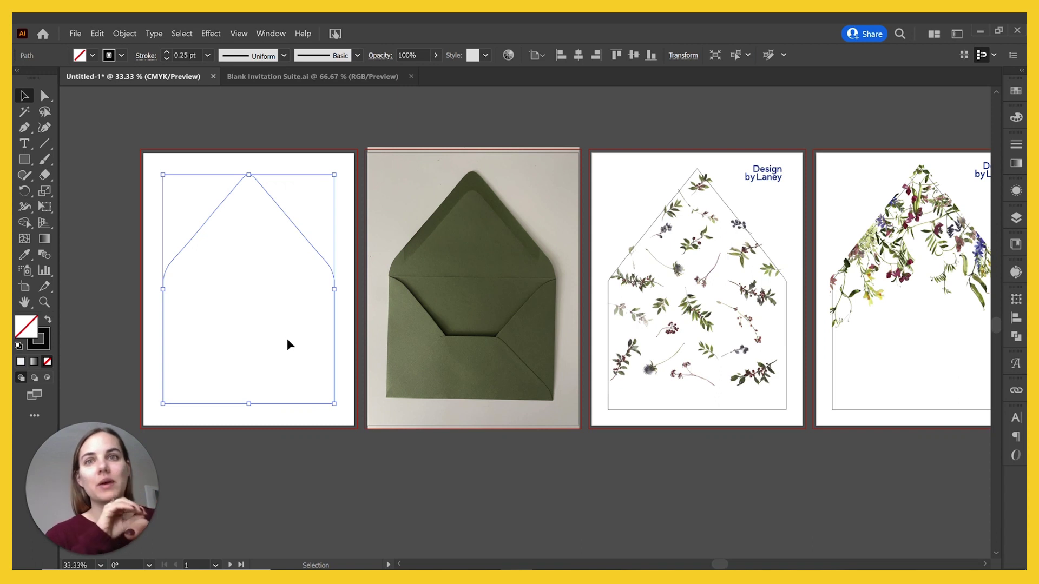
# - Scroll across the artboards and select the green envelope photo IMG_0147.JPG
pyautogui.hscroll(5, 436, 452)
pyautogui.hscroll(4, 436, 452)
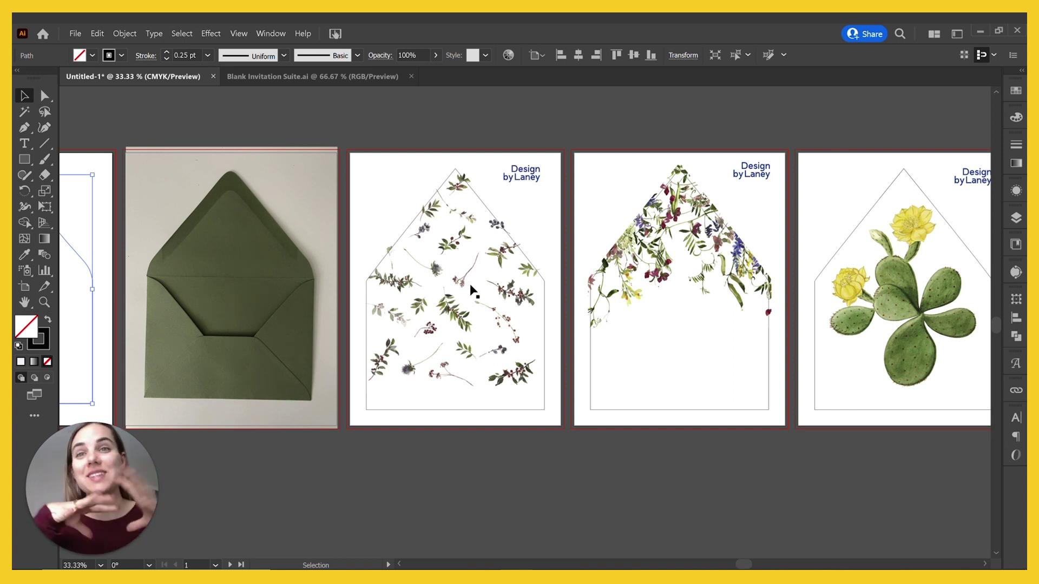
pyautogui.hscroll(-3, 265, 433)
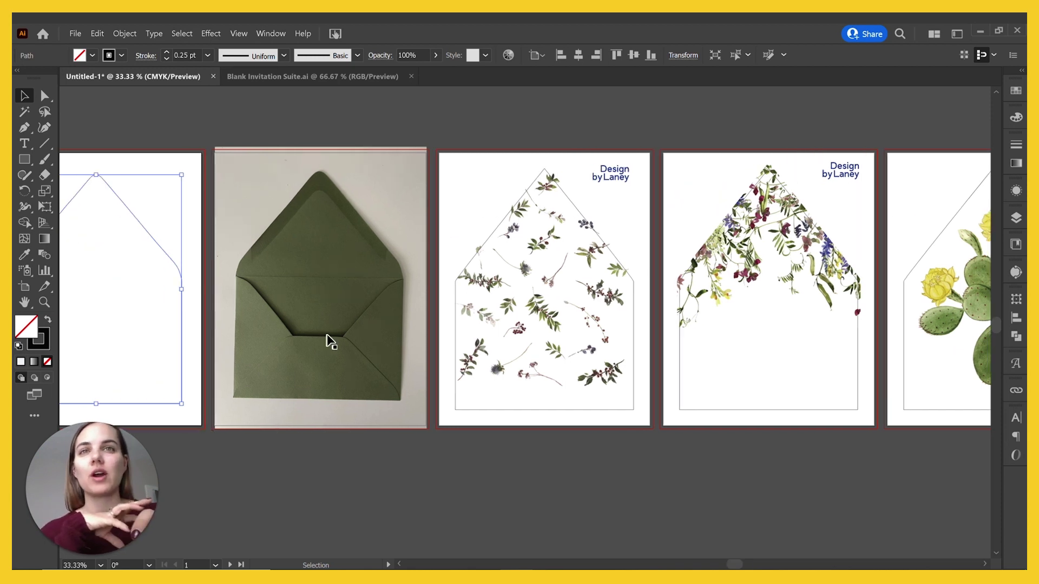
pyautogui.click(327, 338)
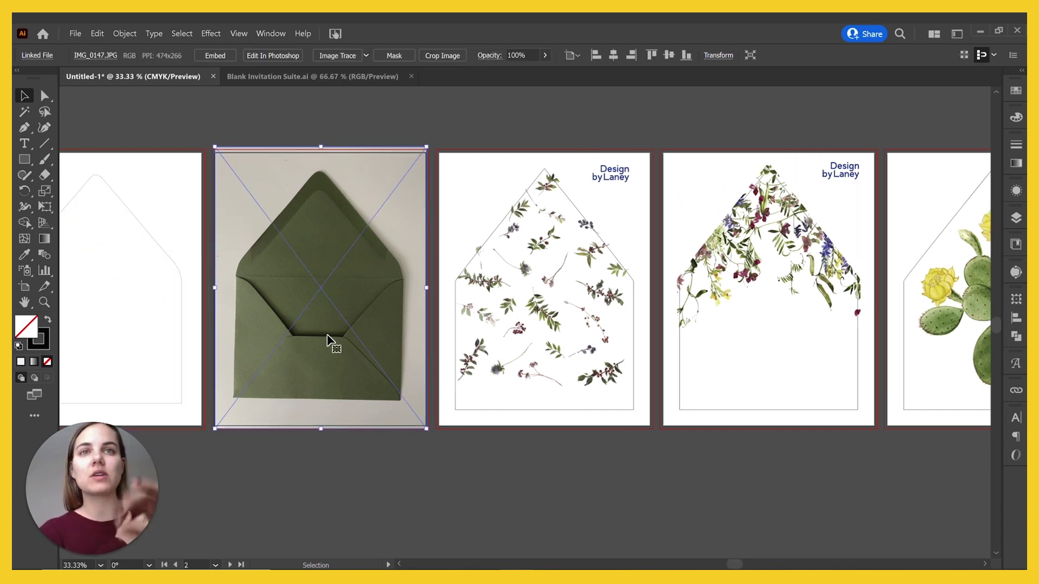
# - Straighten the envelope photo slightly and create a 5.25 × 7.25 in rectangle
pyautogui.moveTo(431, 142); pyautogui.dragTo(425, 144)
pyautogui.click(356, 475)
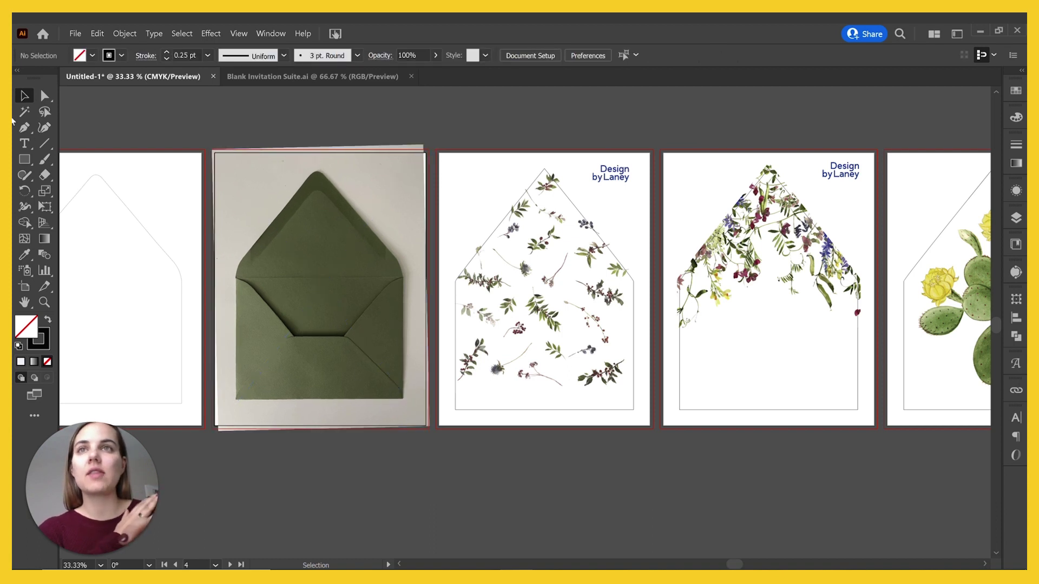
pyautogui.press('m')
pyautogui.click(325, 482)
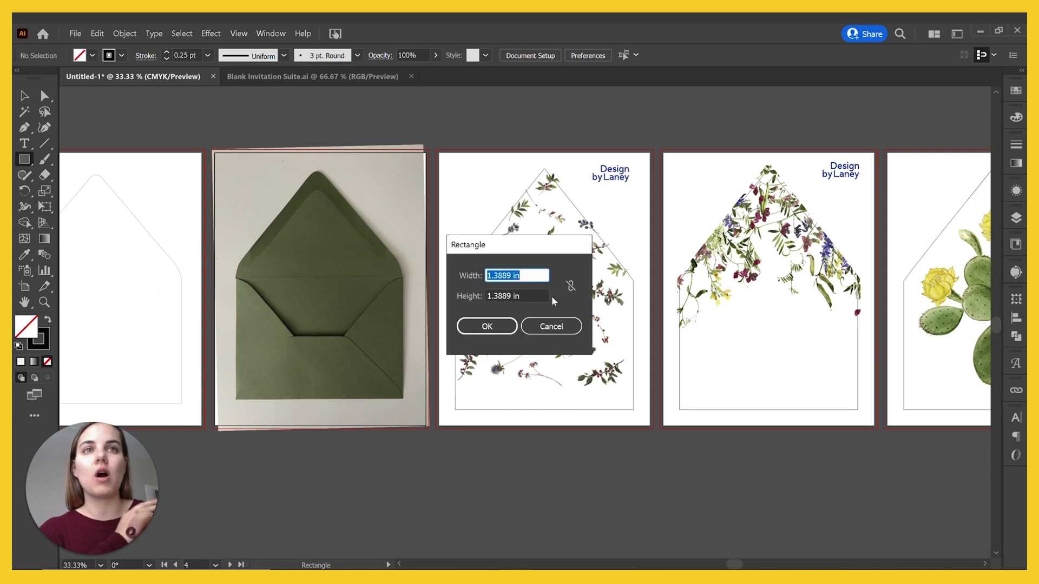
pyautogui.write('5.25')
pyautogui.press('Tab')
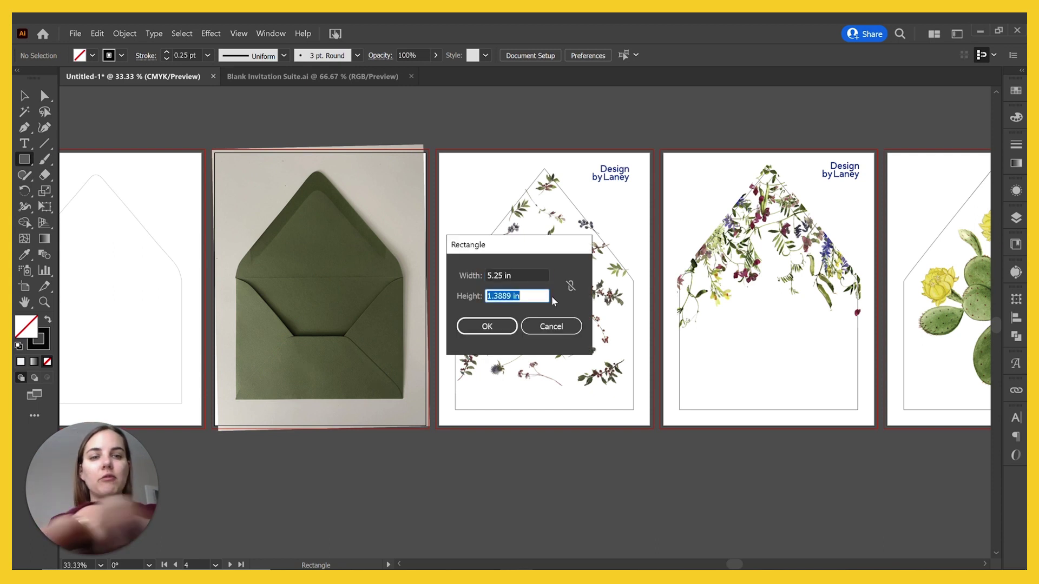
pyautogui.write('7.25')
pyautogui.press('Return')
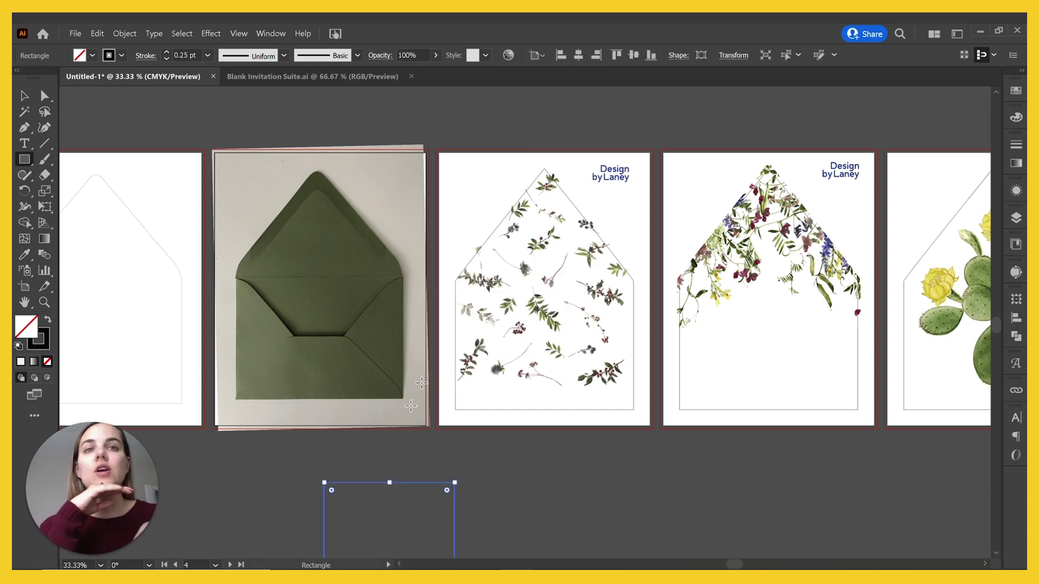
# - Move the new rectangle onto the envelope photo artboard and fill it black
pyautogui.press('v')
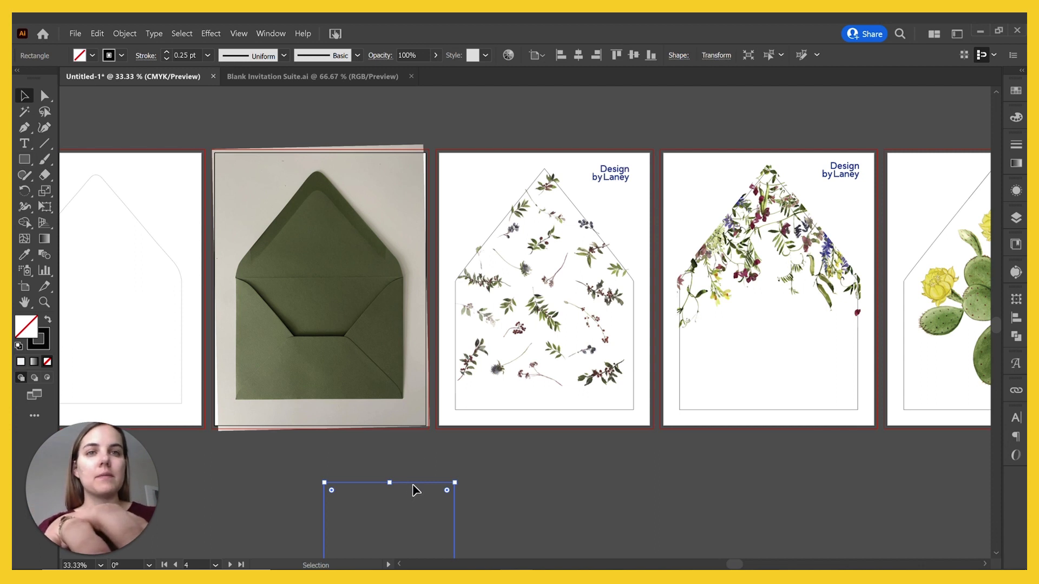
pyautogui.moveTo(413, 488); pyautogui.dragTo(388, 325)
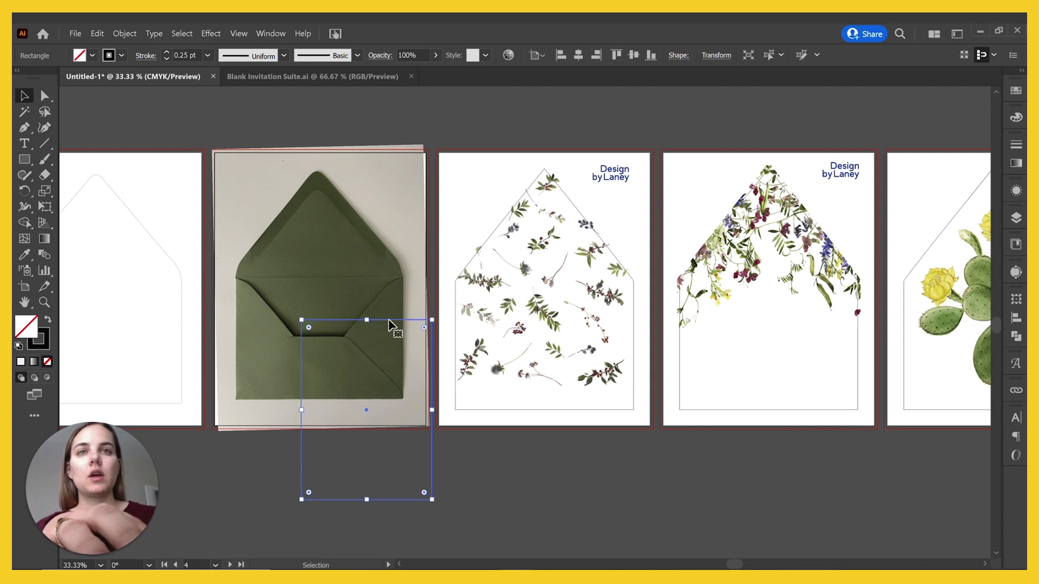
pyautogui.click(93, 56)
pyautogui.click(48, 77)
# - Rotate the black rectangle 90° to landscape and place it over the envelope's front
pyautogui.press('r')
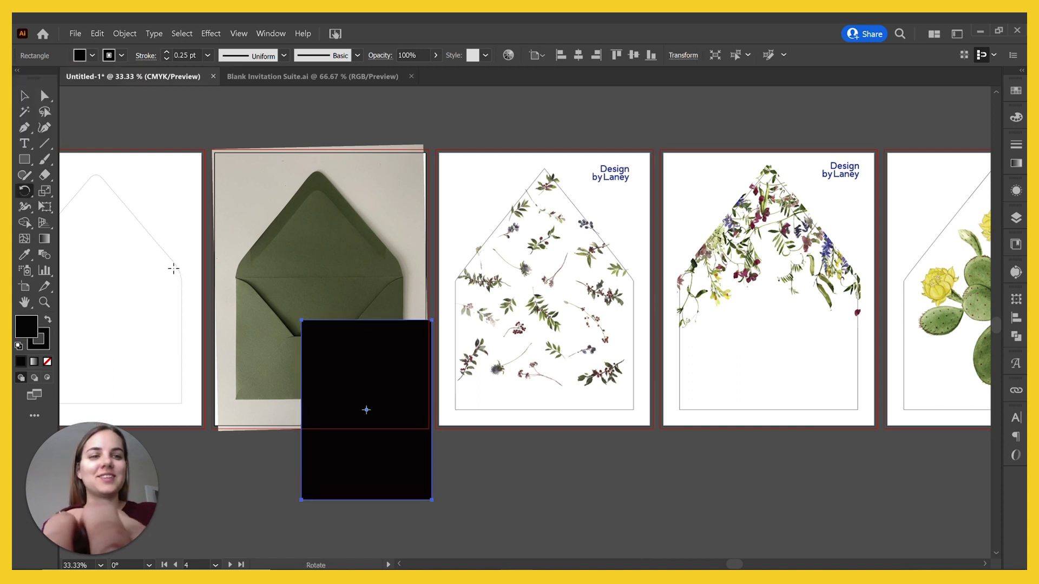
pyautogui.press('Return')
pyautogui.write('09')
pyautogui.press('BackSpace')
pyautogui.write('90')
pyautogui.press('Return')
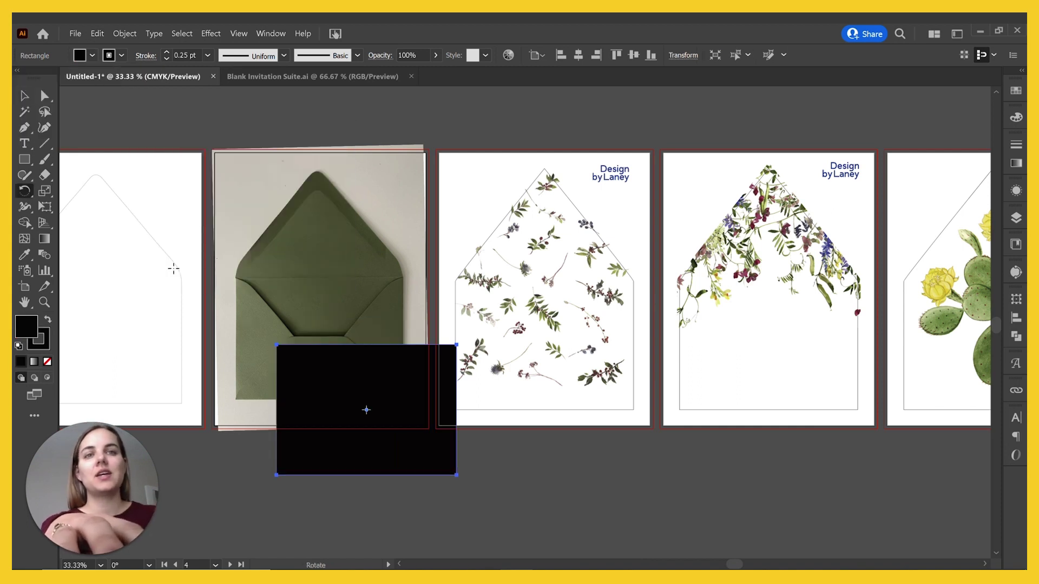
pyautogui.press('v')
pyautogui.moveTo(420, 466); pyautogui.dragTo(372, 397)
pyautogui.click(289, 176)
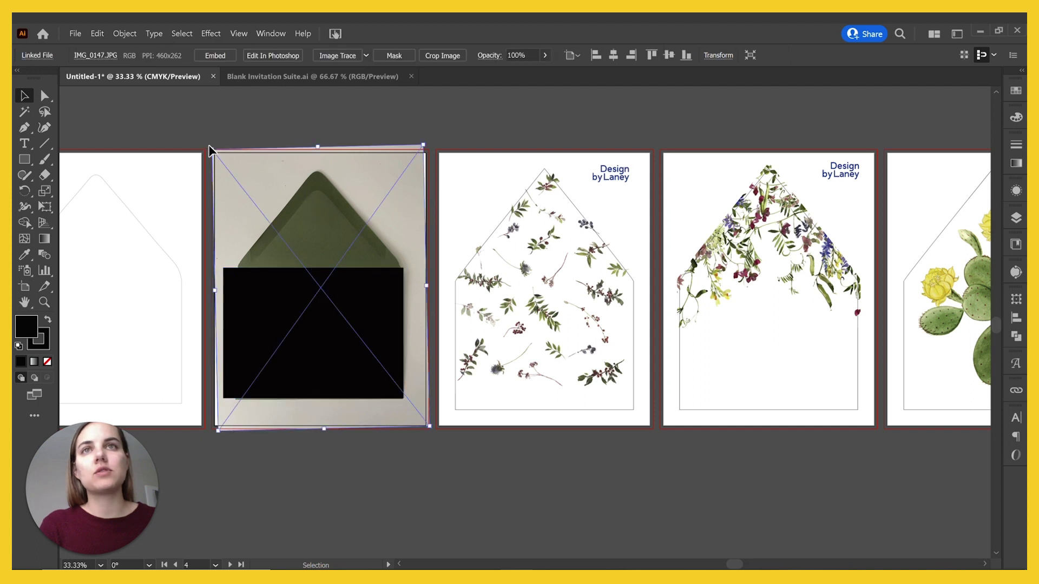
# - Scale the black rectangle down to about 4.78 × 6.6 in and centre it in the envelope's pocket
pyautogui.moveTo(207, 146); pyautogui.dragTo(198, 140)
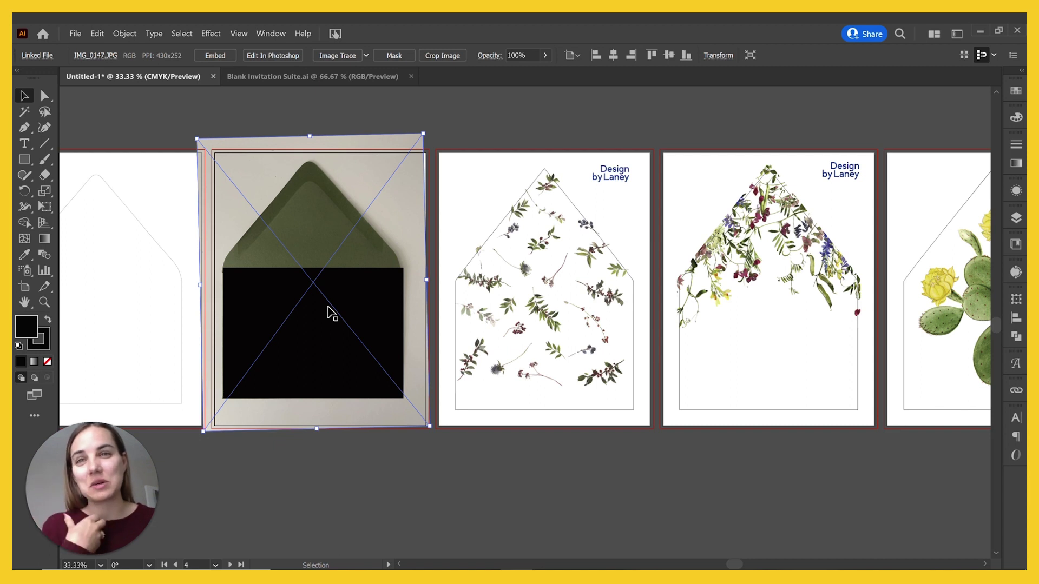
pyautogui.click(378, 503)
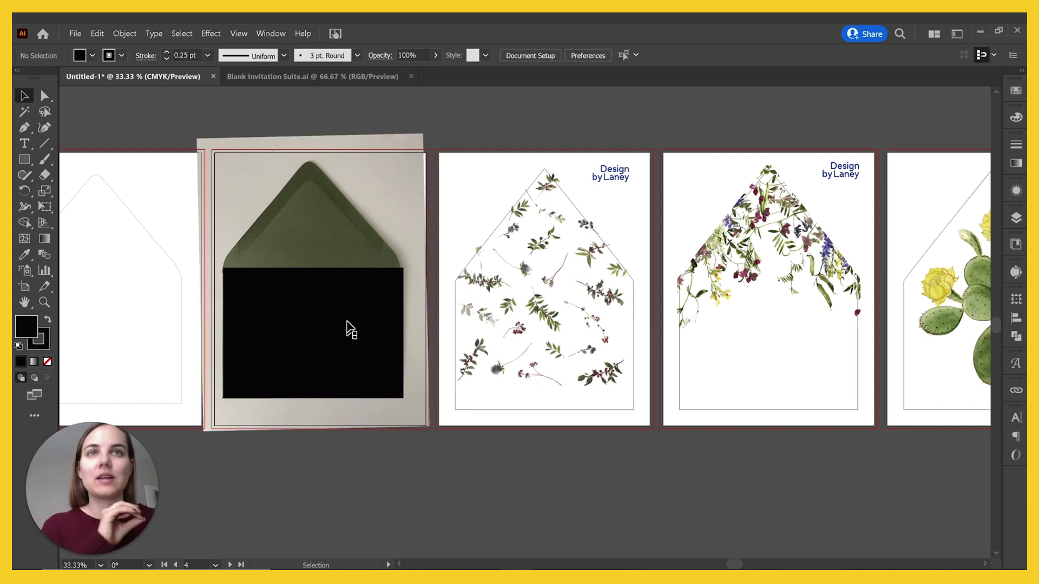
pyautogui.moveTo(358, 316); pyautogui.dragTo(325, 462)
pyautogui.moveTo(388, 368); pyautogui.dragTo(375, 375)
pyautogui.moveTo(355, 420); pyautogui.dragTo(377, 314)
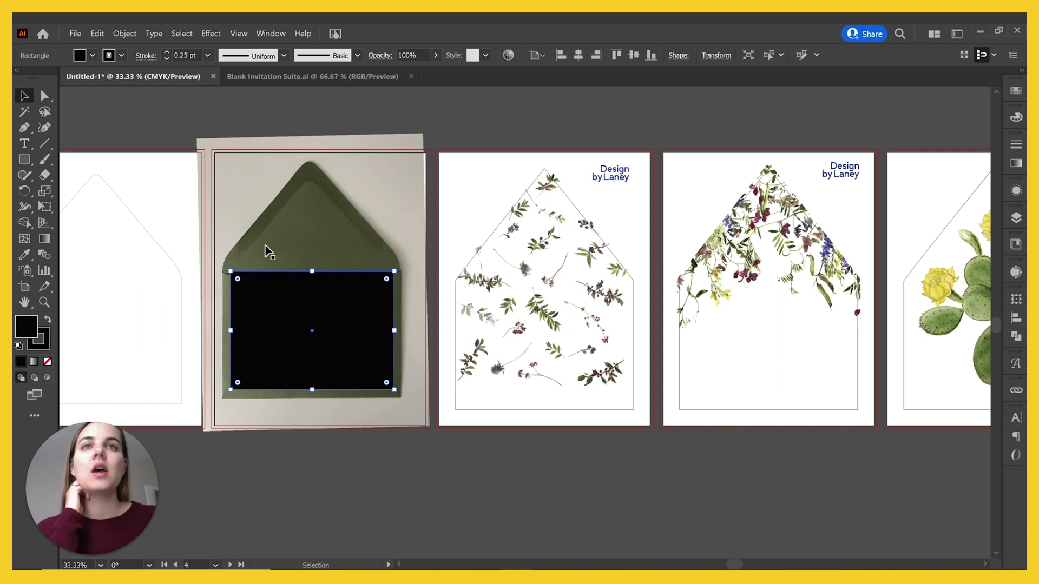
# - Add an anchor at the rectangle's top middle and pull it up to the flap tip
pyautogui.click(46, 96)
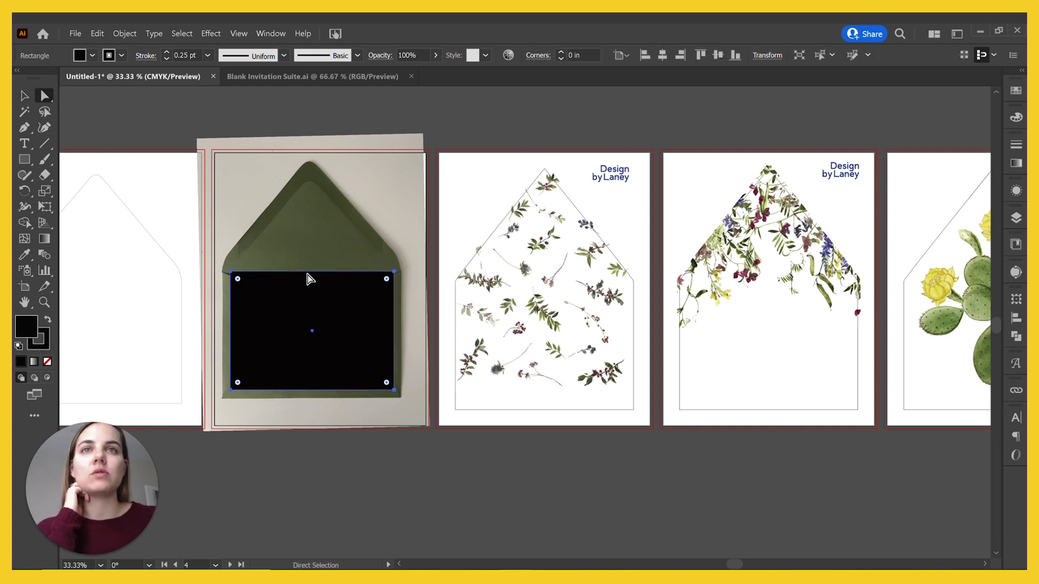
pyautogui.click(42, 129)
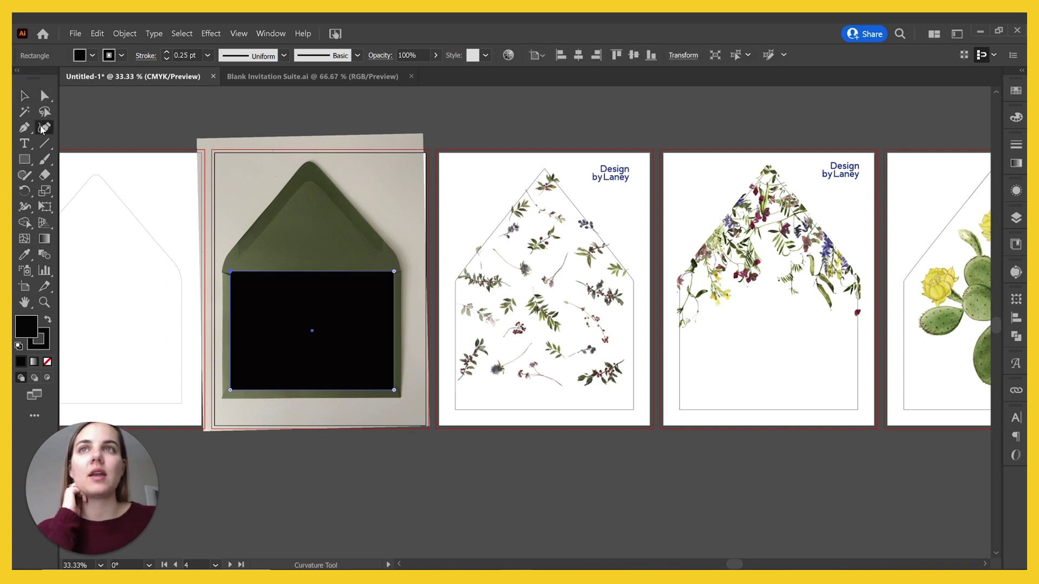
pyautogui.moveTo(24, 128); pyautogui.dragTo(71, 142)
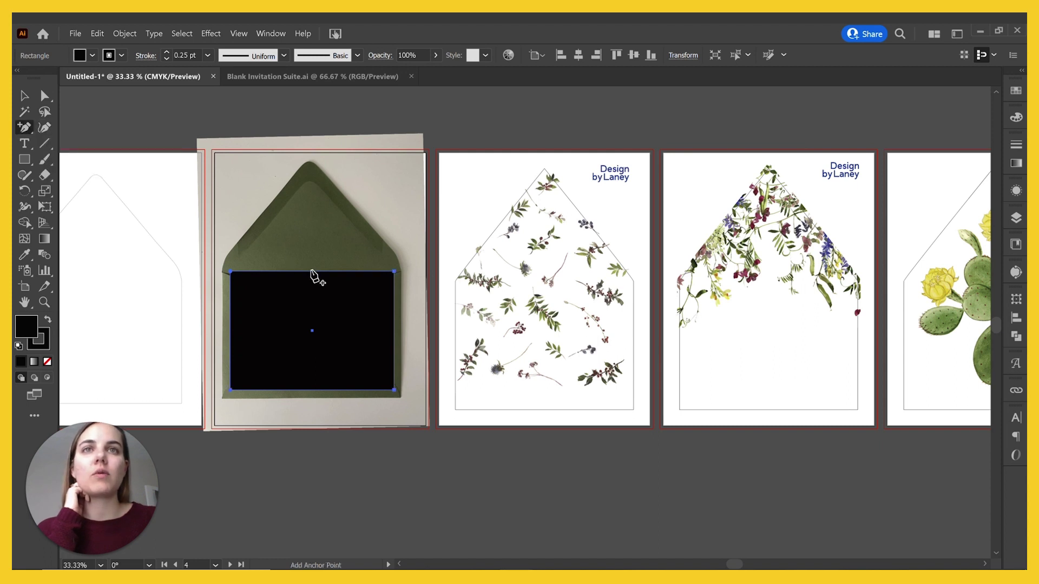
pyautogui.click(312, 271)
pyautogui.click(45, 95)
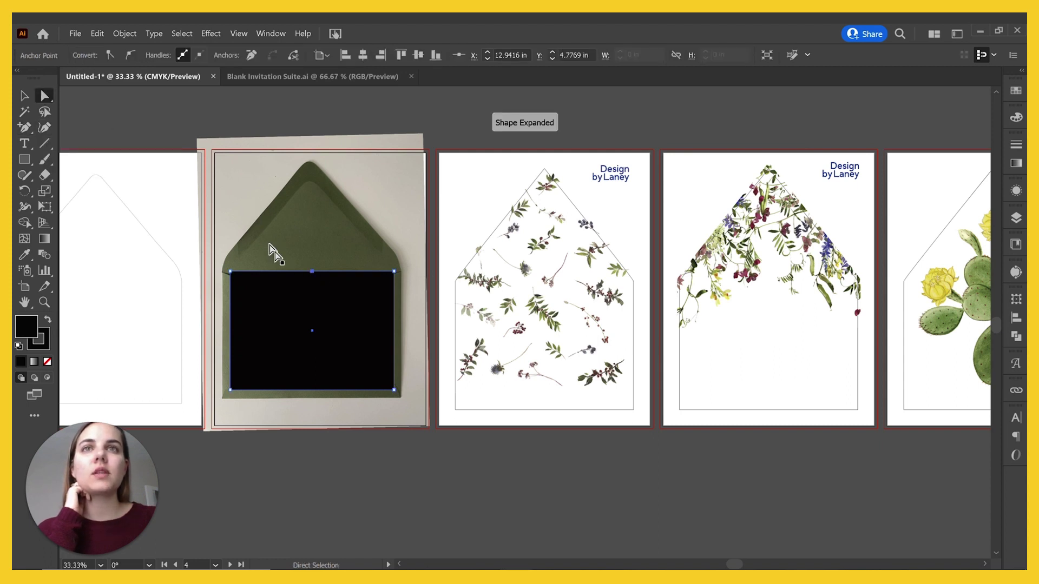
pyautogui.moveTo(312, 271); pyautogui.dragTo(311, 196)
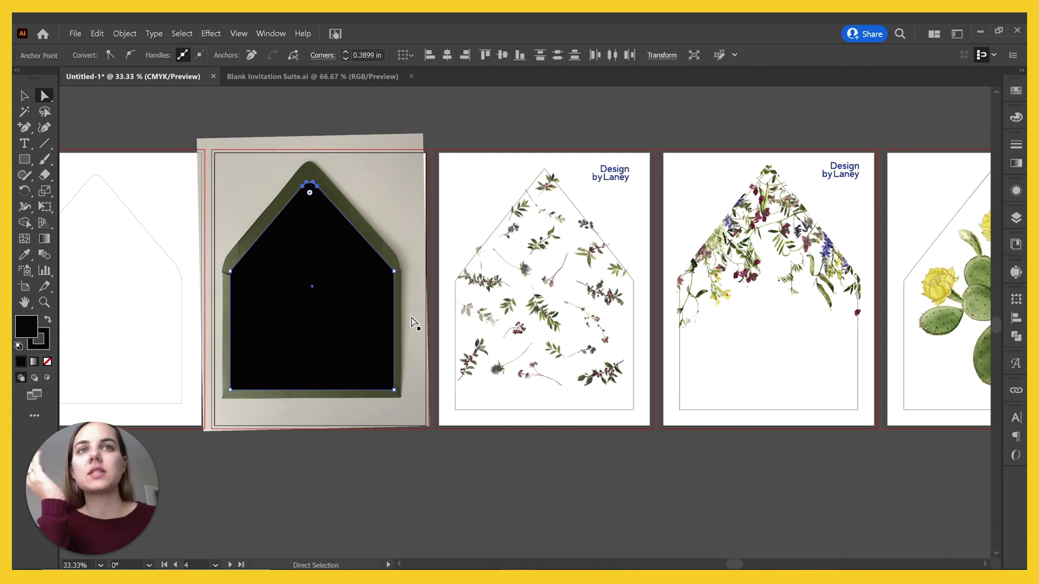
# - Nudge the right and bottom-right corner points slightly inward to fit inside the envelope
pyautogui.moveTo(395, 272); pyautogui.dragTo(391, 269)
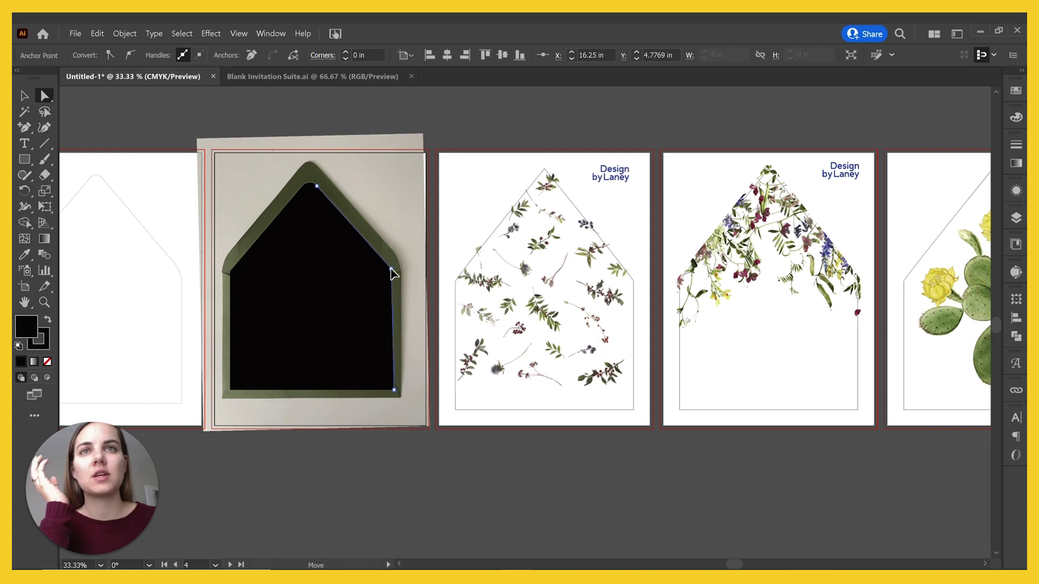
pyautogui.click(393, 390)
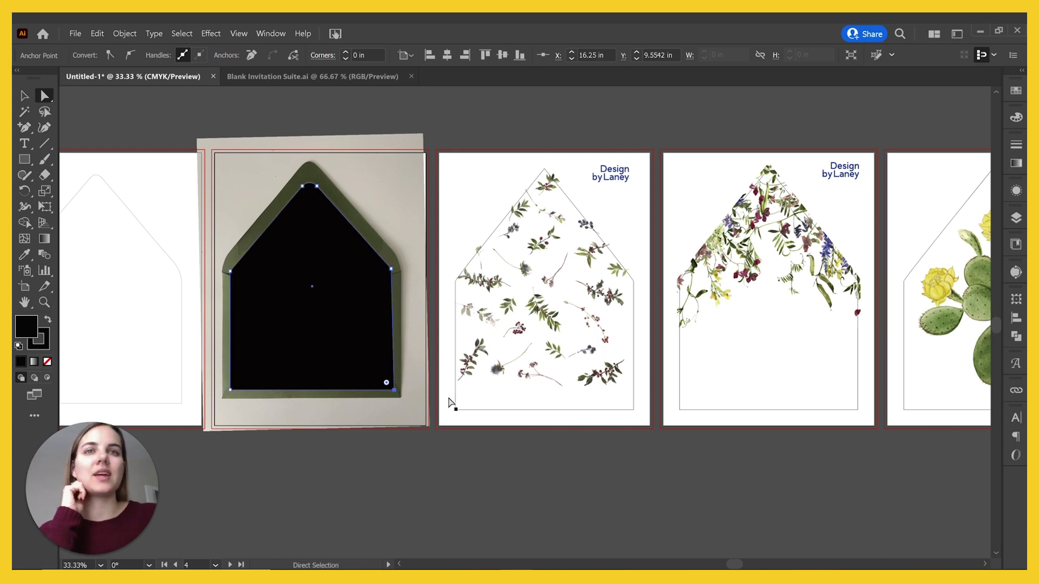
pyautogui.press('Left')
pyautogui.press('Left')
pyautogui.press('Left')
pyautogui.press('Left')
pyautogui.press('Left')
pyautogui.press('Left')
pyautogui.press('Left')
pyautogui.press('Left')
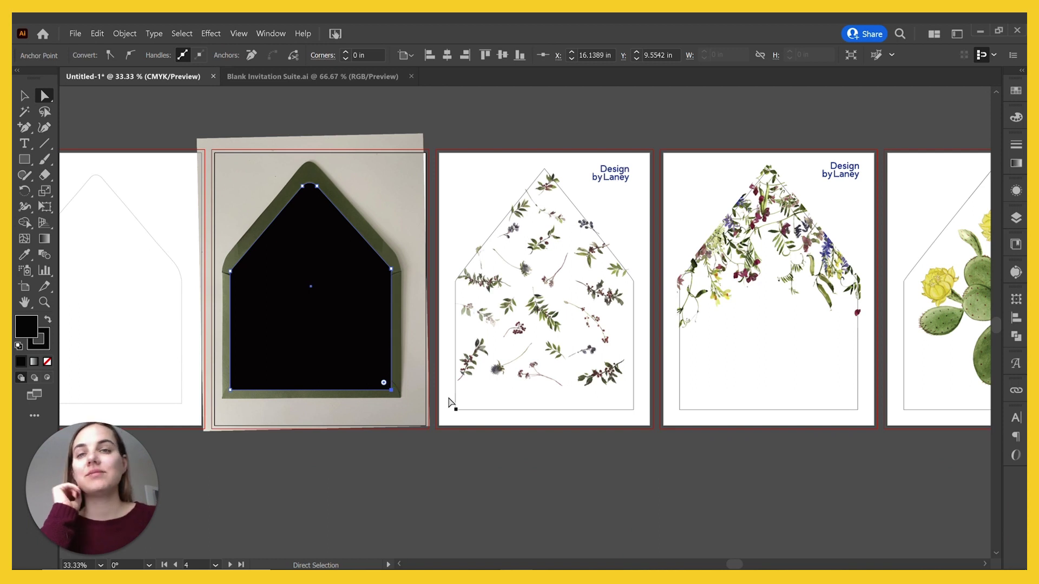
pyautogui.click(351, 453)
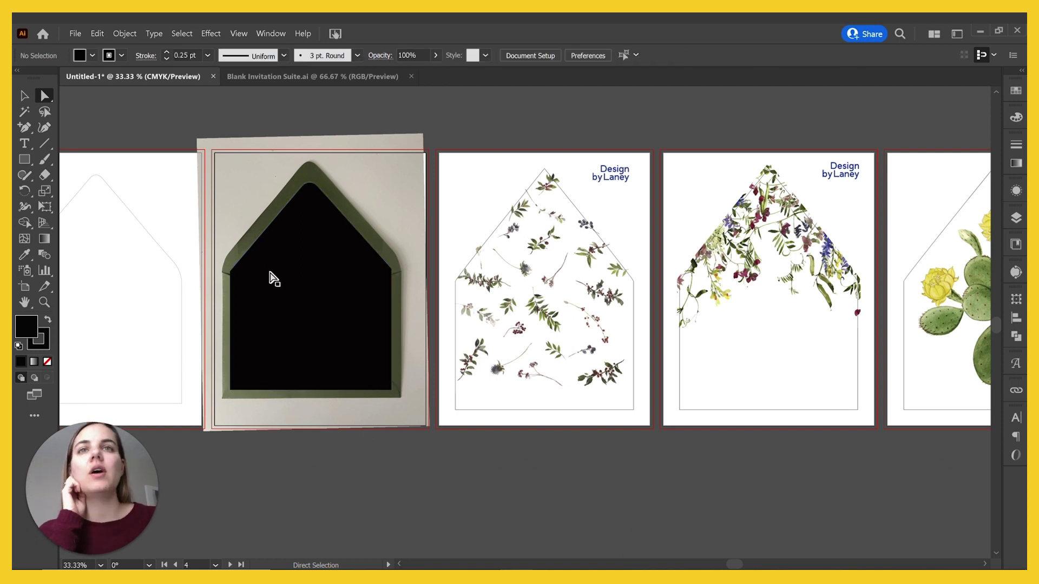
pyautogui.click(31, 98)
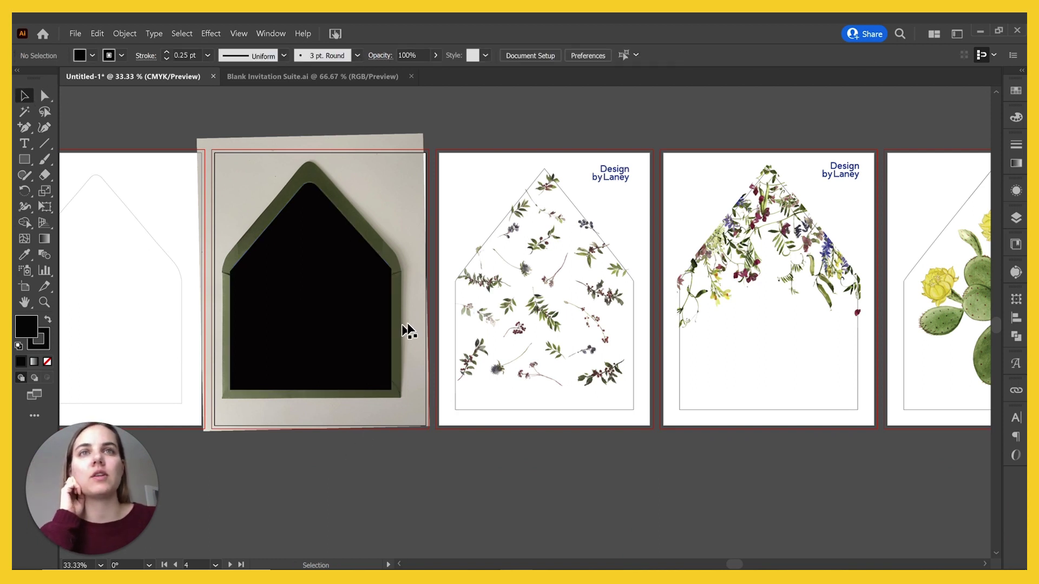
# - Round all corners of the black pentagon liner shape to 0.5099 in, then reselect it
pyautogui.click(397, 277)
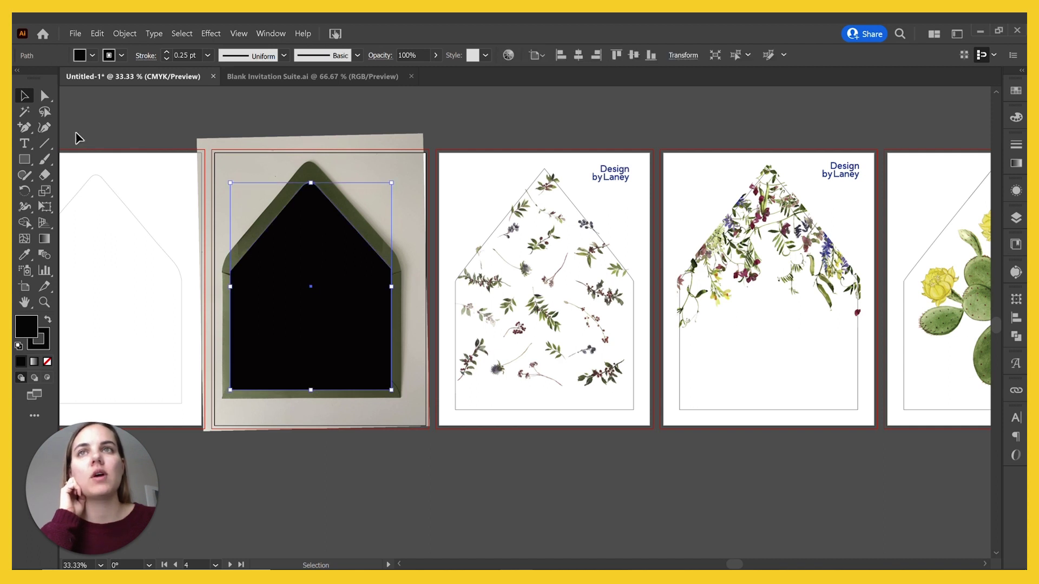
pyautogui.click(43, 96)
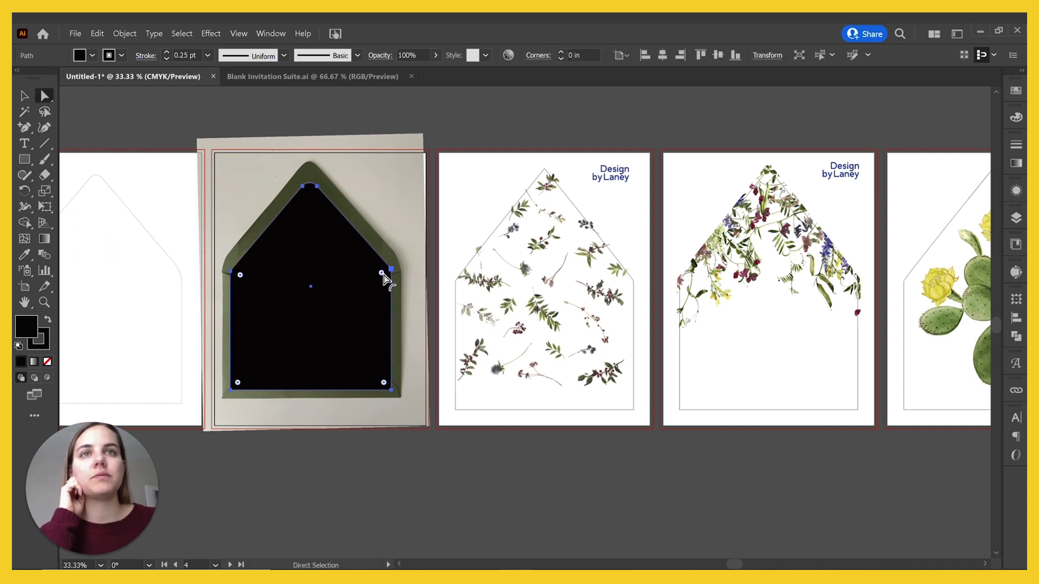
pyautogui.moveTo(381, 273); pyautogui.dragTo(379, 274)
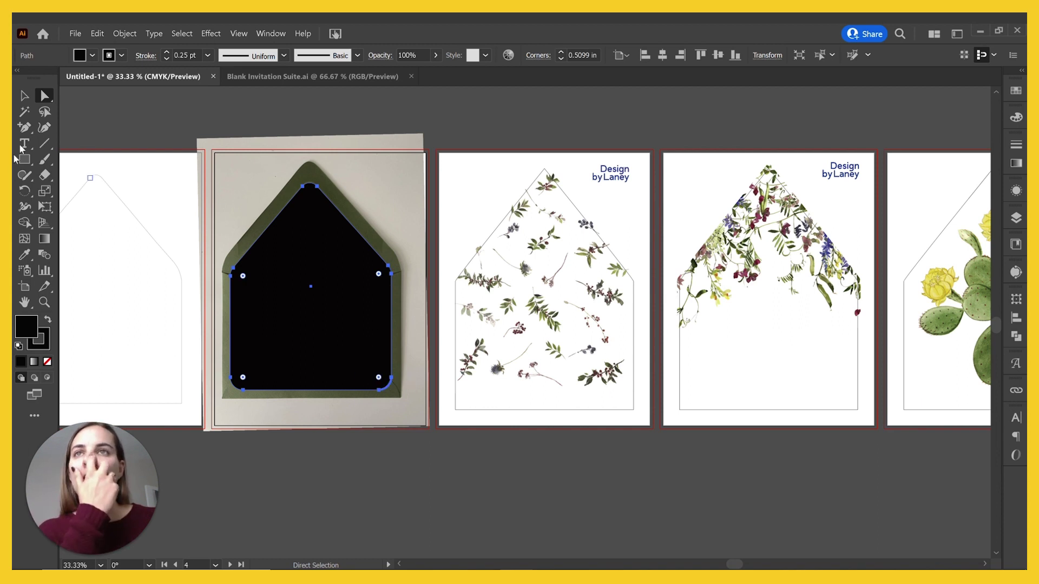
pyautogui.click(24, 97)
pyautogui.click(337, 482)
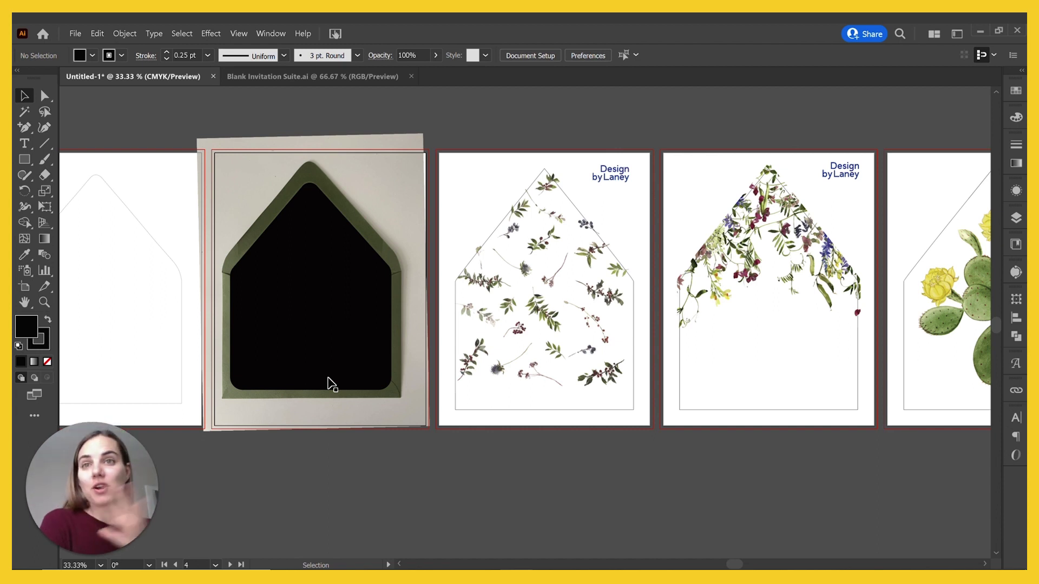
pyautogui.click(352, 350)
# - Set the liner shape's fill to None, leaving an unfilled 0.25 pt outline
pyautogui.click(92, 55)
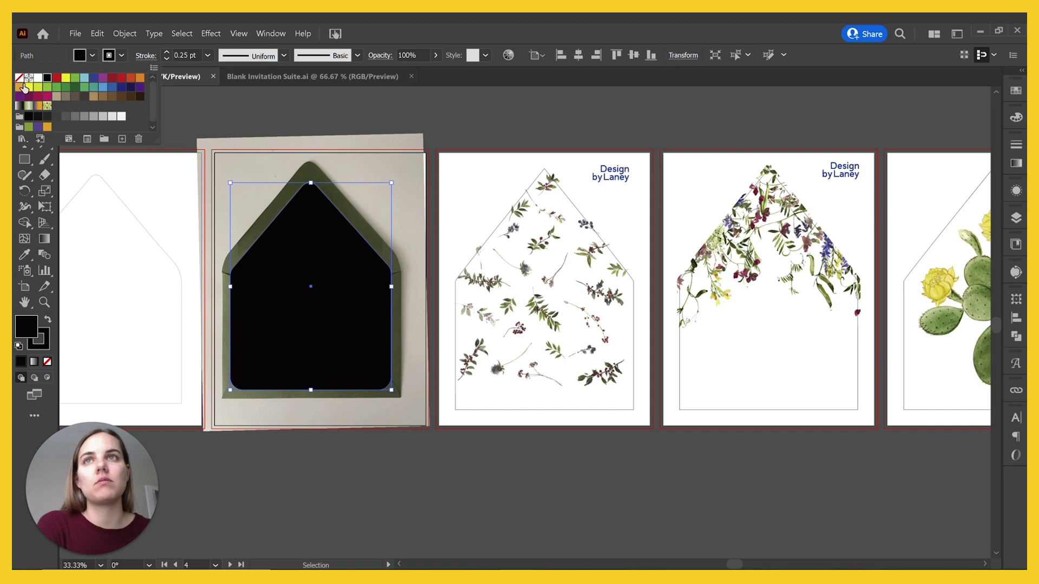
pyautogui.click(20, 78)
pyautogui.click(310, 106)
pyautogui.click(381, 109)
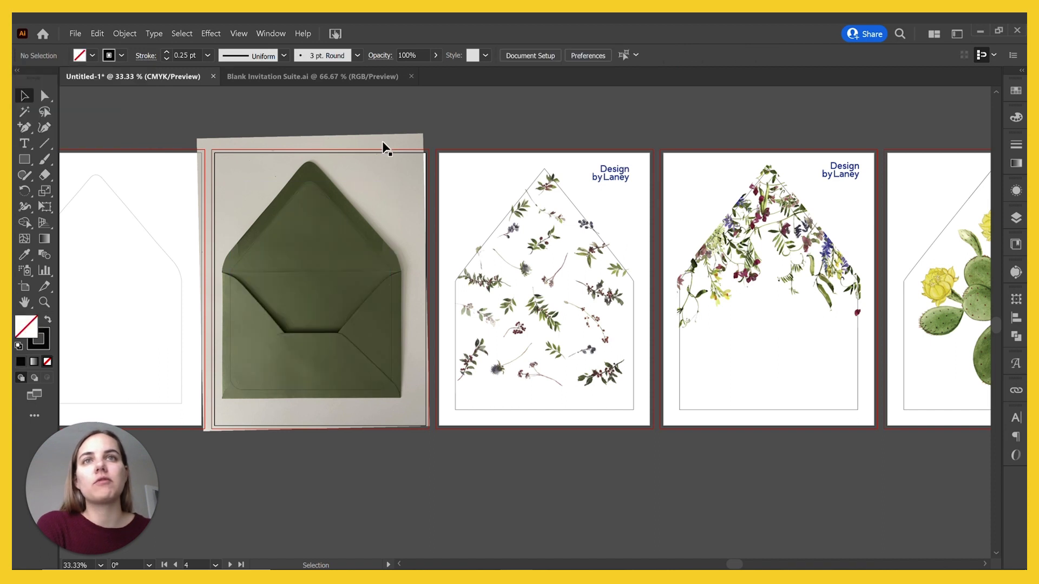
pyautogui.moveTo(383, 147); pyautogui.dragTo(386, 480)
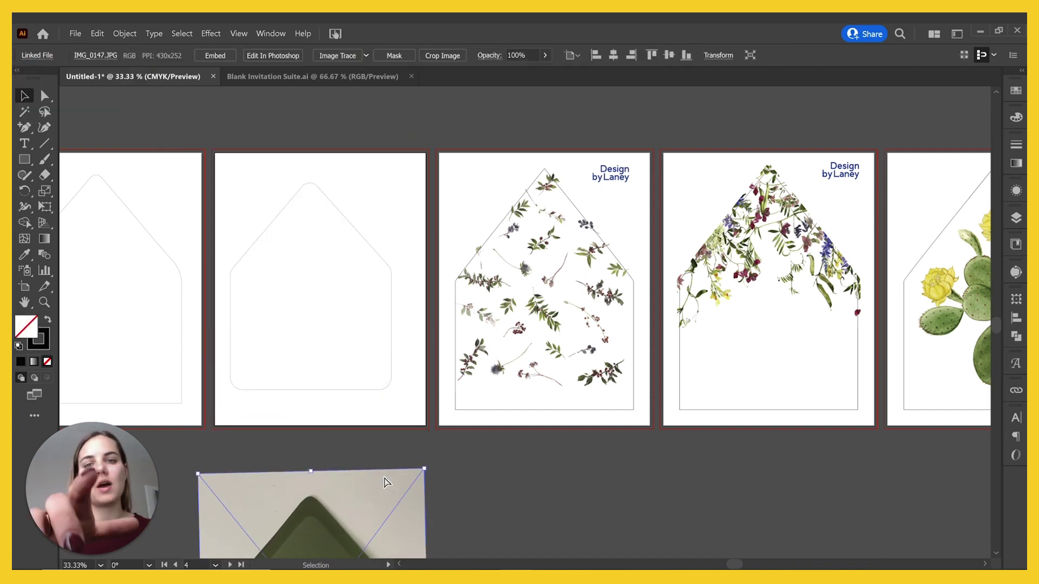
pyautogui.hotkey('ctrl', 'z')
pyautogui.click(493, 496)
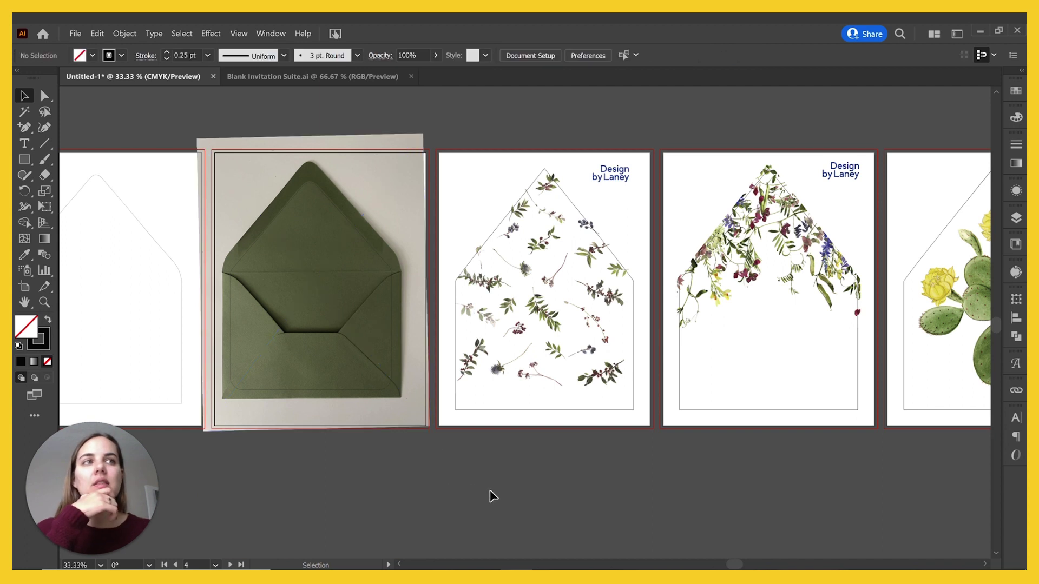
# - Check the last design's pocket shape, select the envelope photo, and make artboard 1 active
pyautogui.hscroll(7, 494, 497)
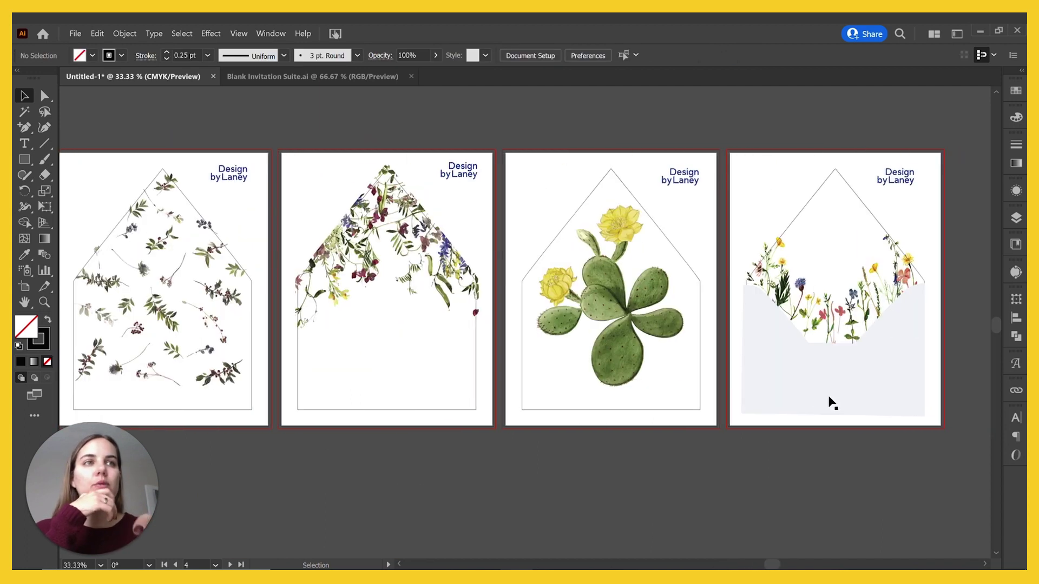
pyautogui.click(830, 400)
pyautogui.hscroll(-7, 830, 400)
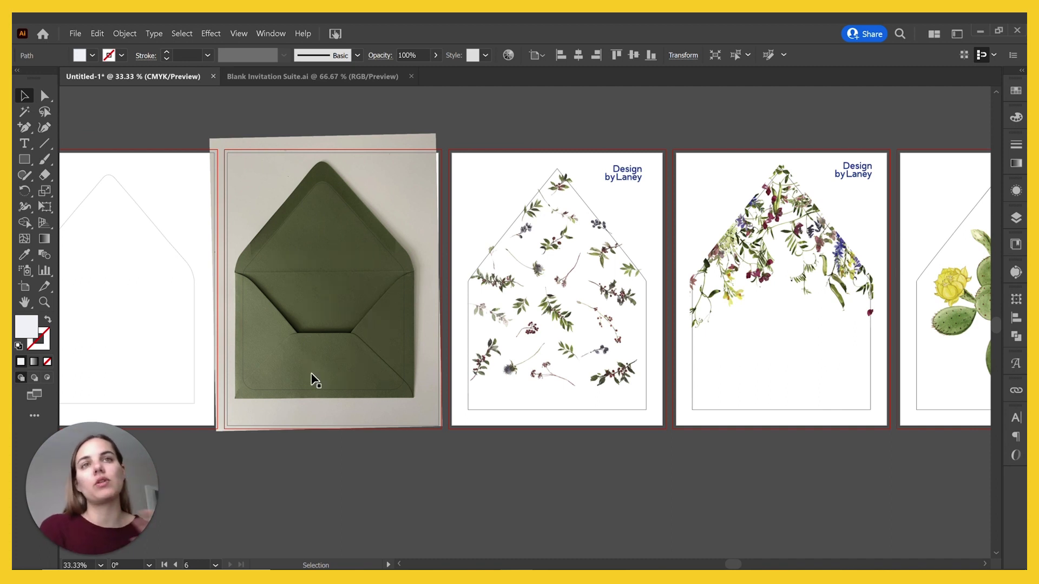
pyautogui.click(399, 143)
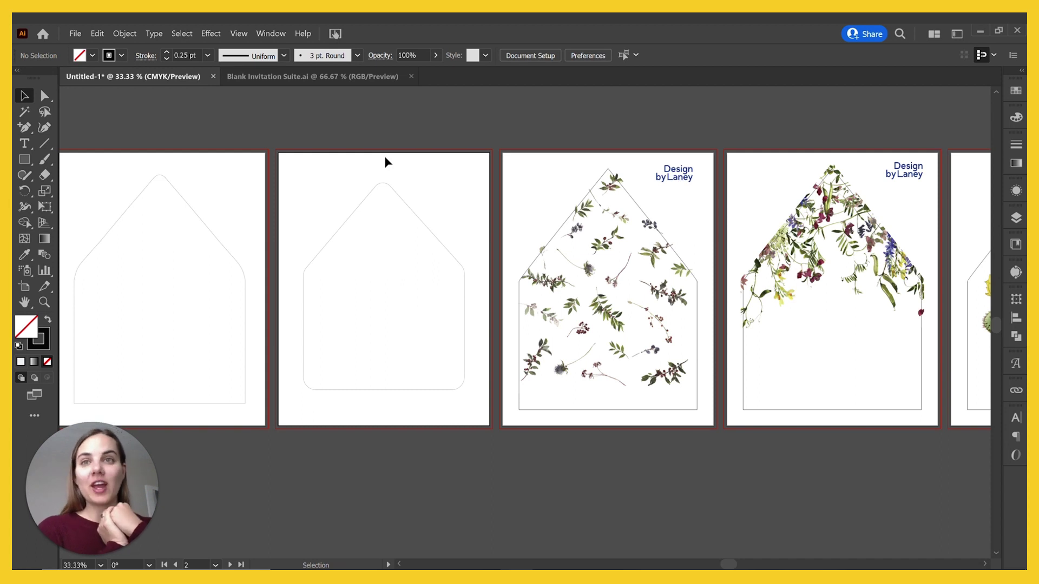
pyautogui.hscroll(-3, 385, 159)
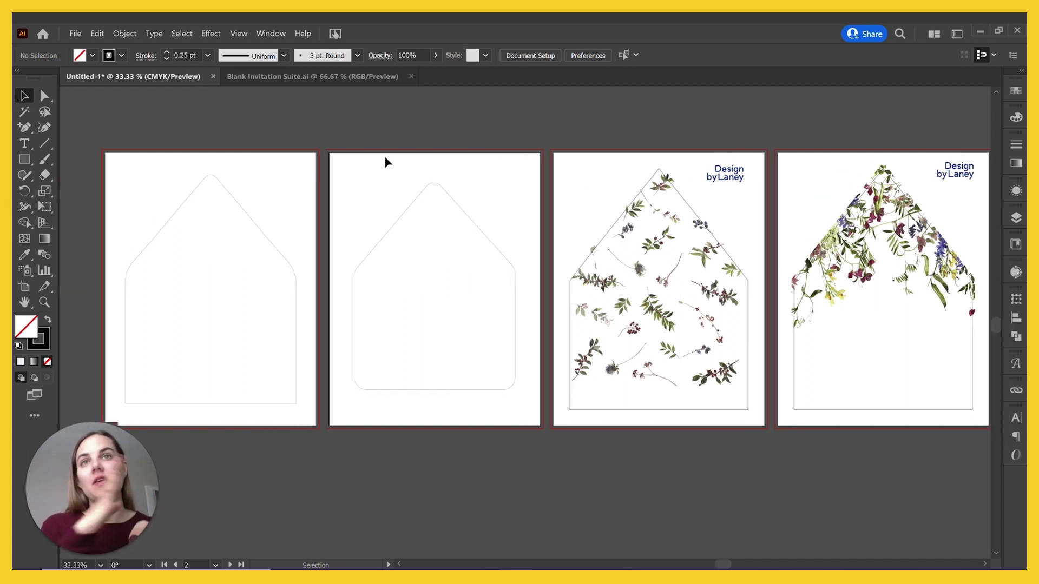
pyautogui.click(298, 244)
pyautogui.click(298, 245)
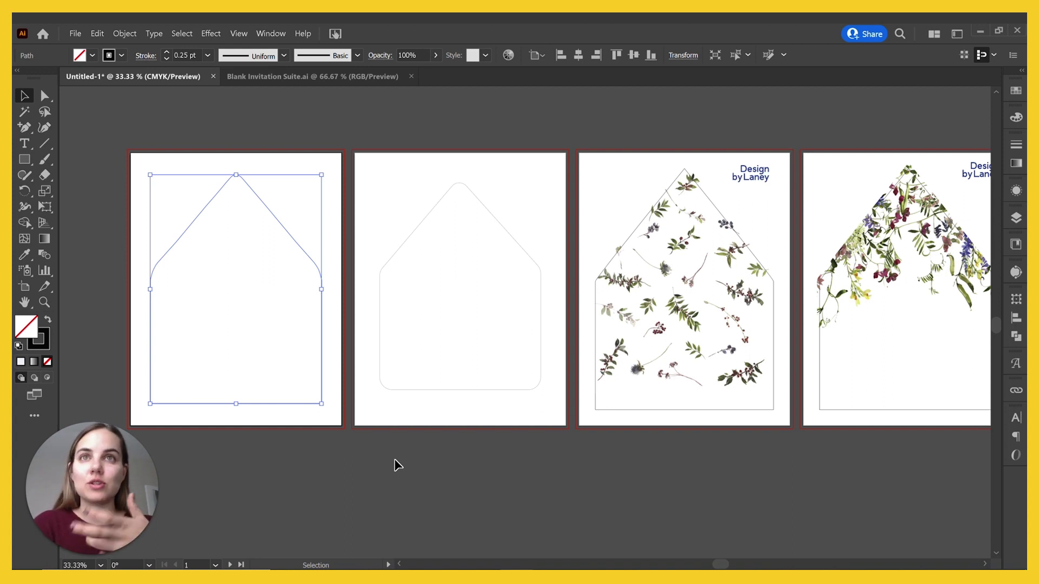
pyautogui.hscroll(3, 394, 460)
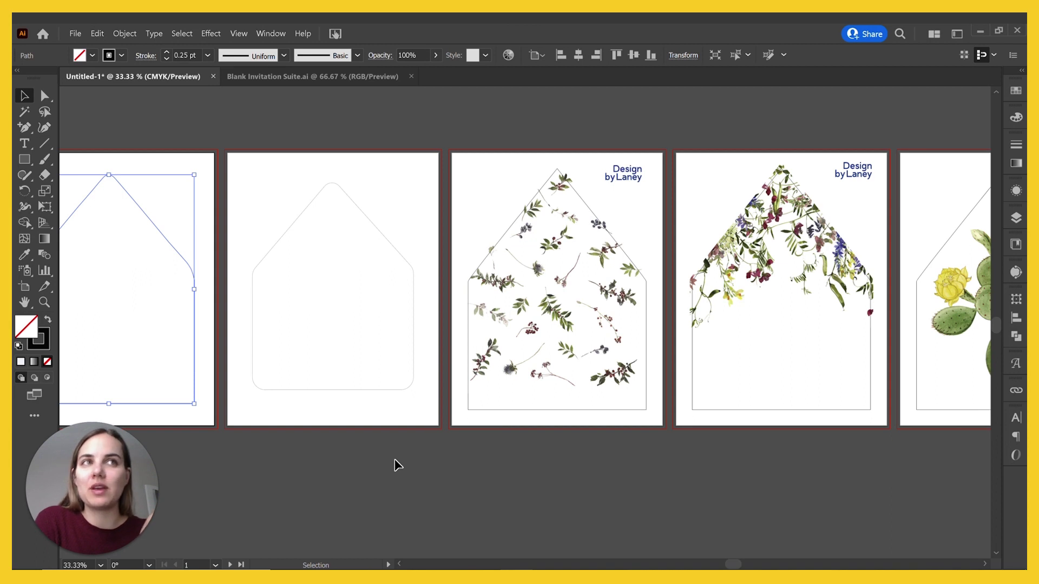
pyautogui.hscroll(3, 394, 459)
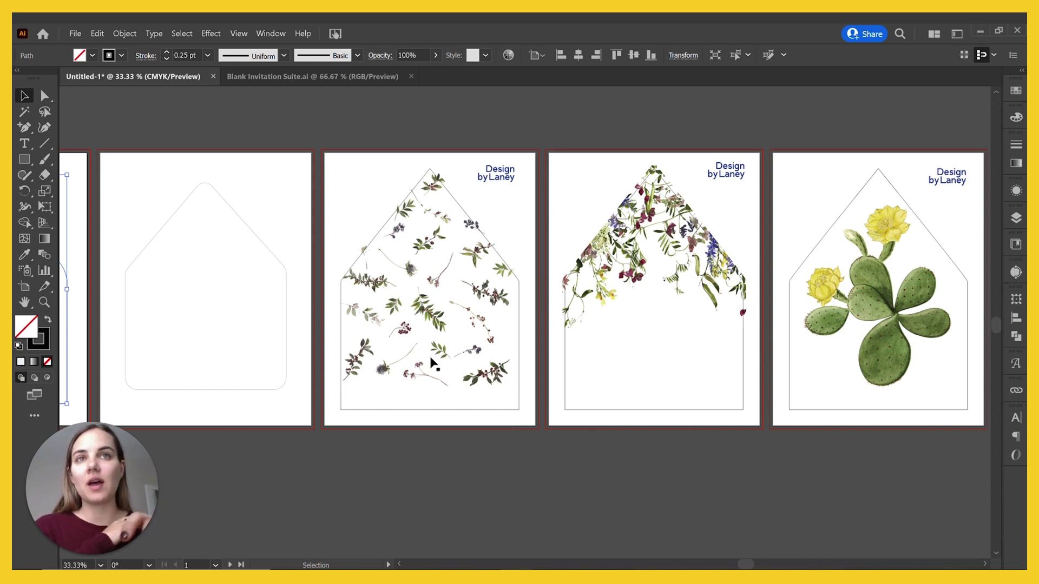
pyautogui.hscroll(-2, 390, 378)
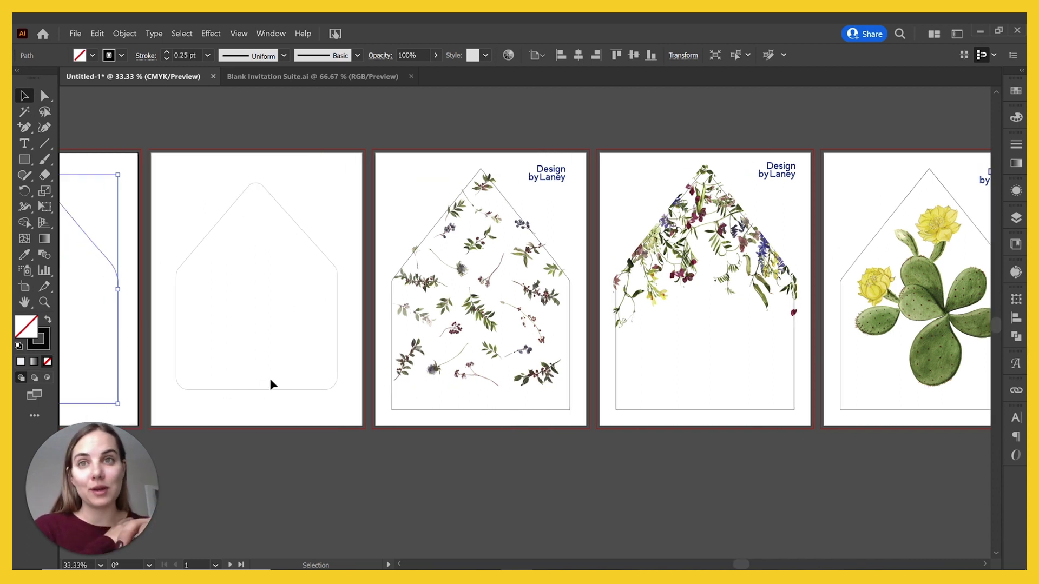
pyautogui.hscroll(-3, 271, 382)
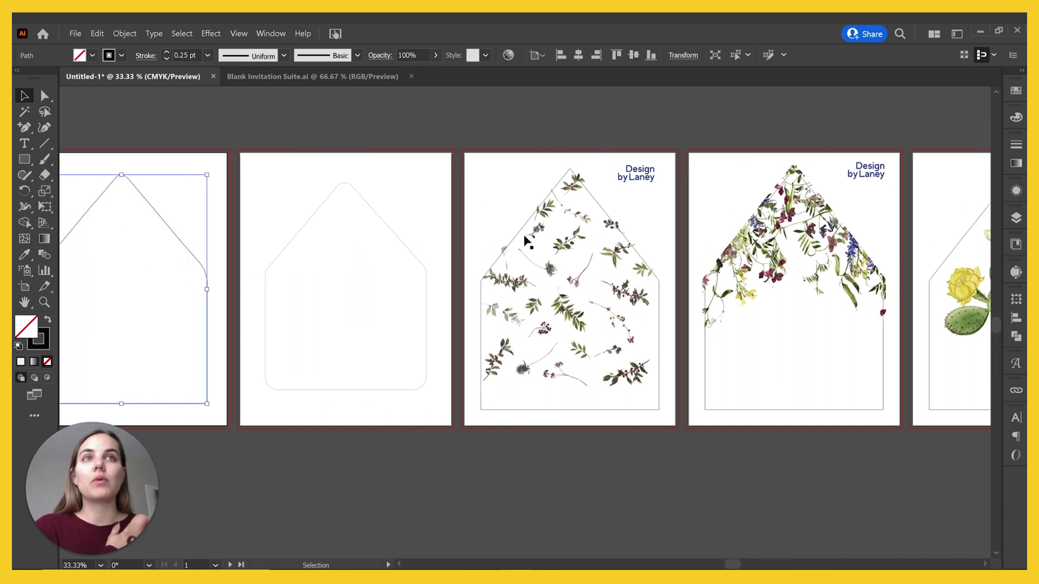
pyautogui.click(423, 285)
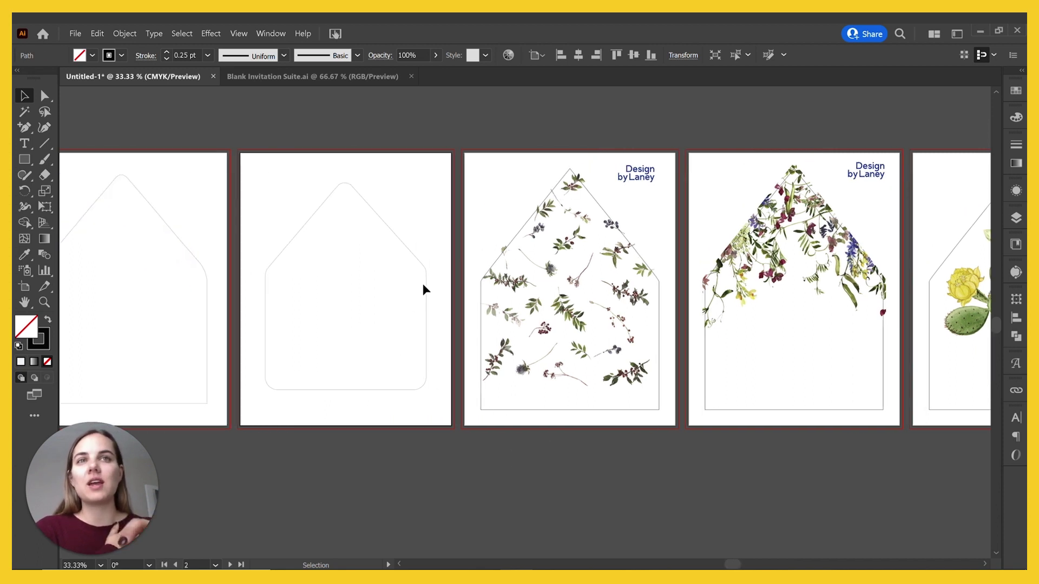
pyautogui.click(427, 292)
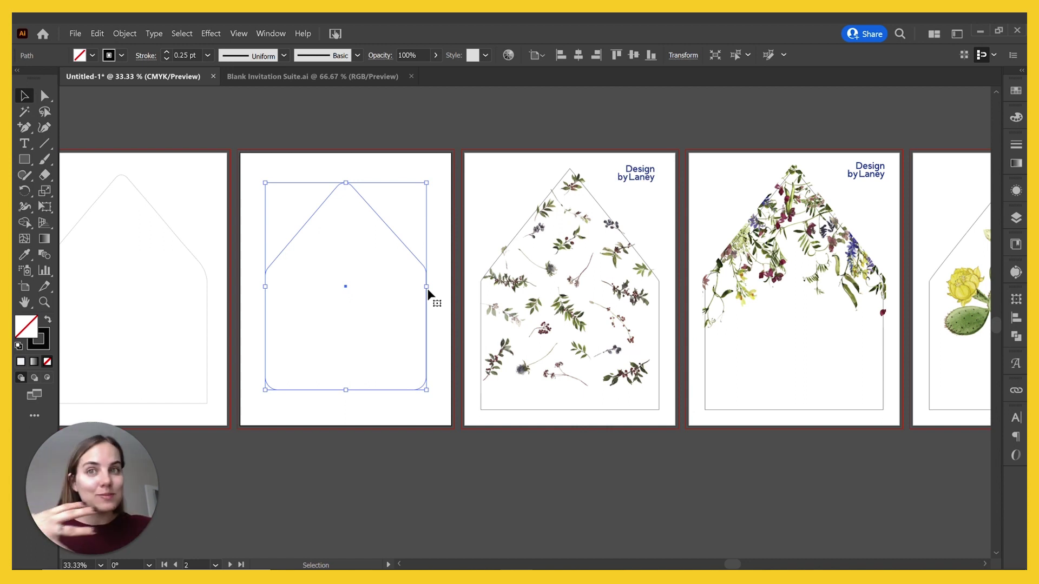
pyautogui.press('Delete')
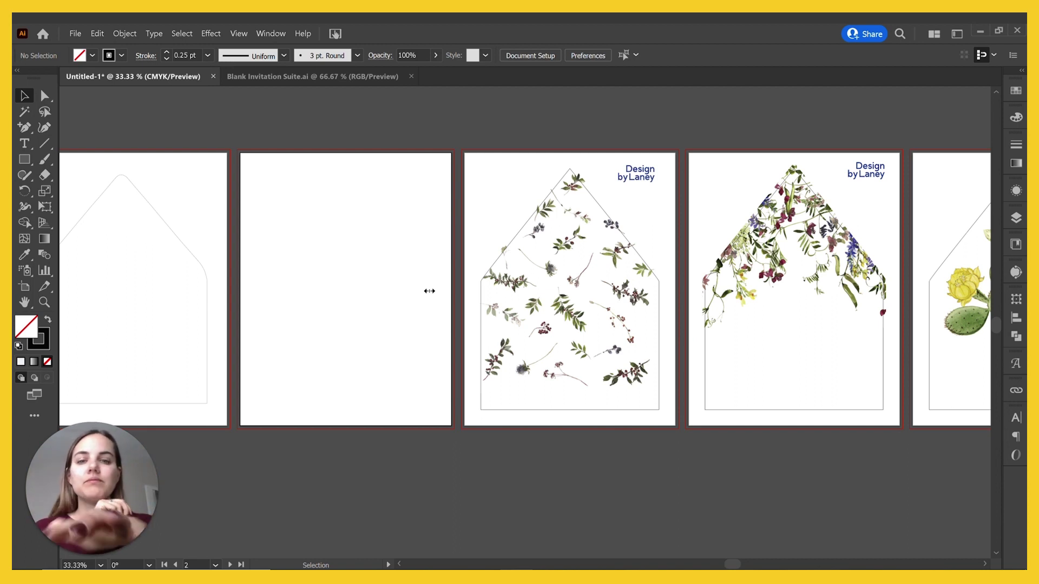
pyautogui.hotkey('ctrl', 'z')
pyautogui.hotkey('ctrl', 'h')
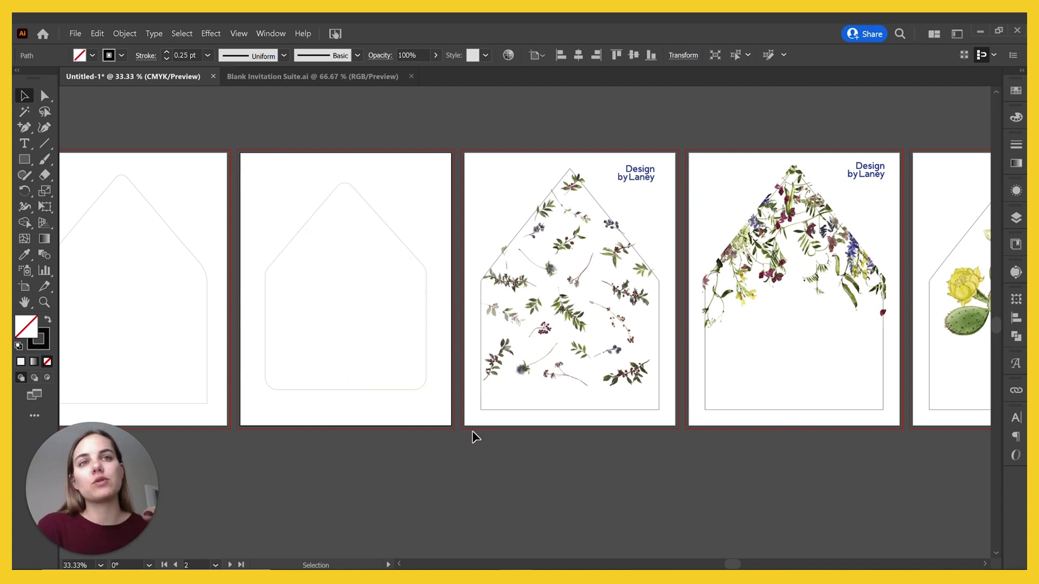
pyautogui.click(475, 437)
pyautogui.hscroll(5, 474, 436)
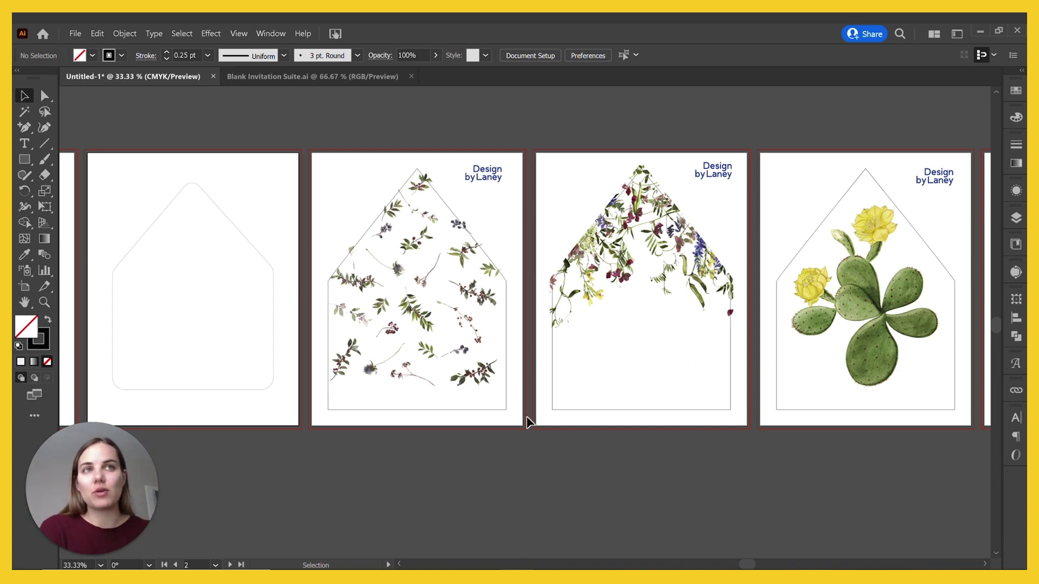
pyautogui.hscroll(5, 527, 417)
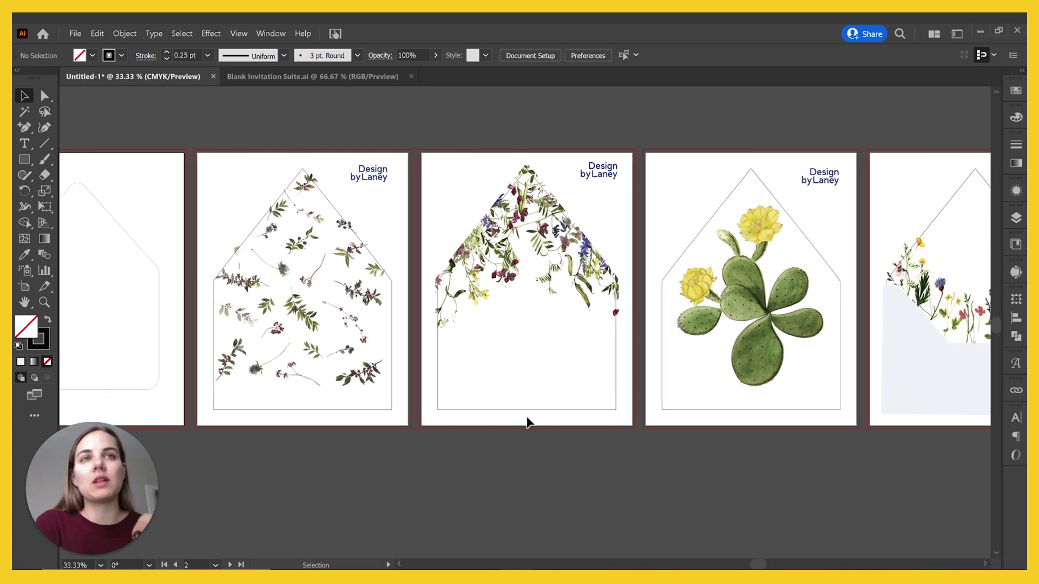
pyautogui.hscroll(1, 527, 422)
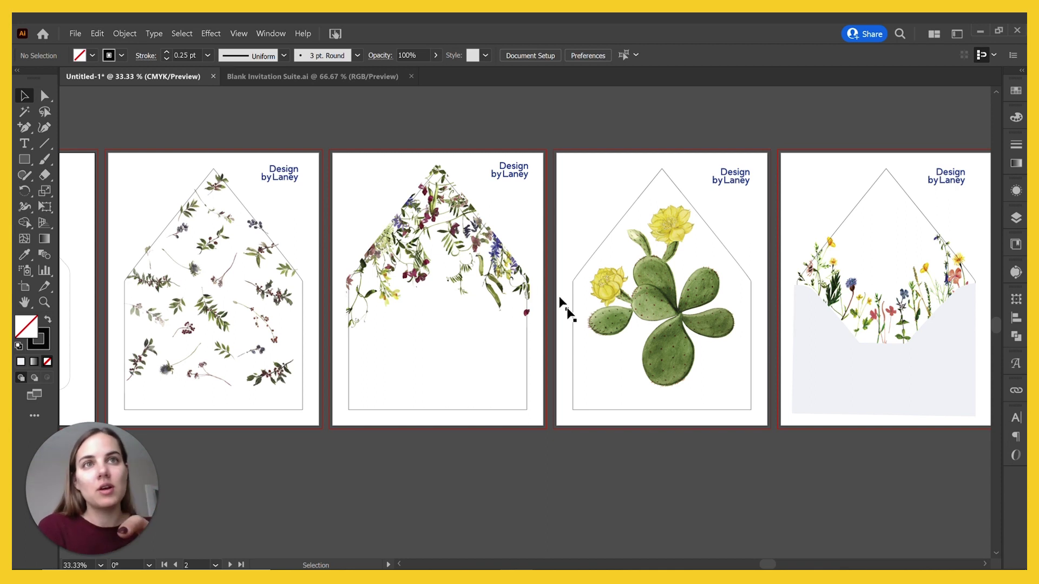
pyautogui.hscroll(2, 578, 334)
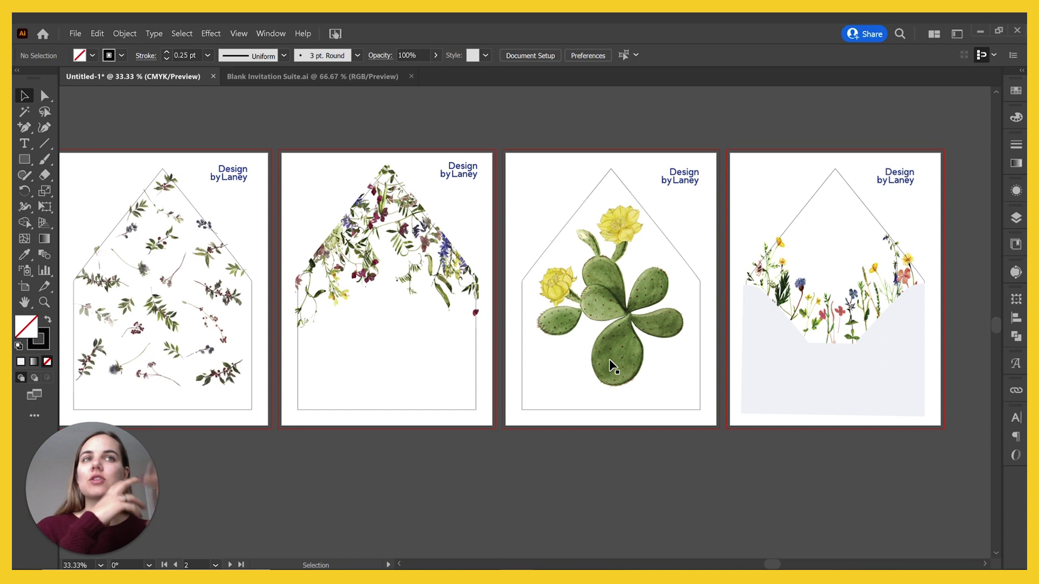
pyautogui.click(629, 320)
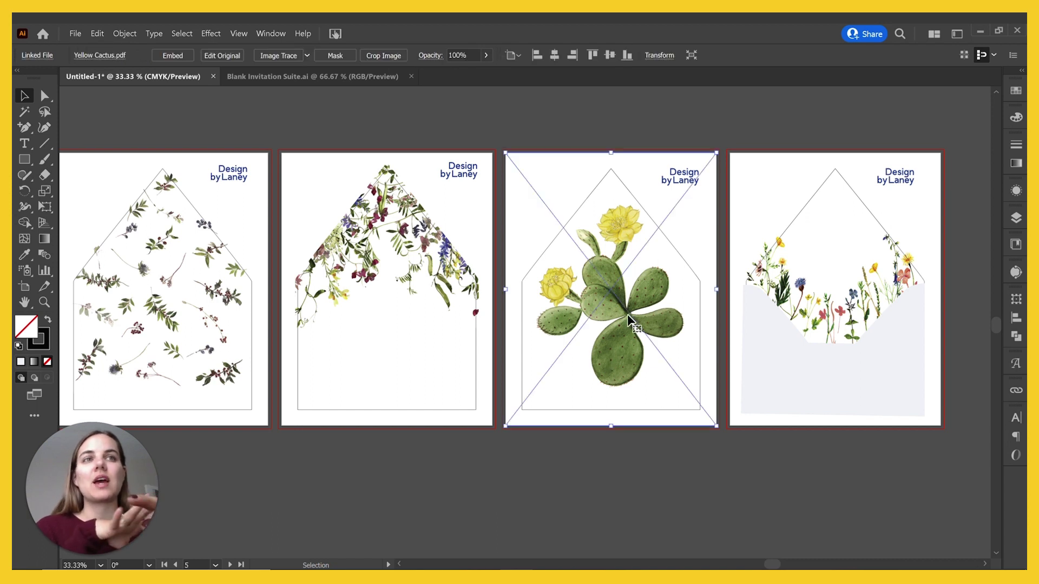
pyautogui.click(598, 465)
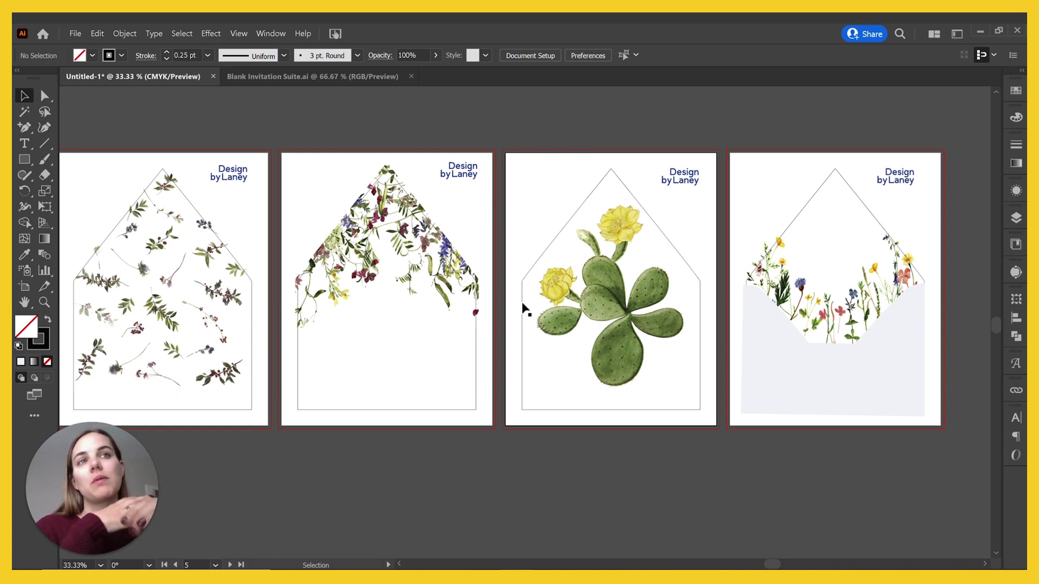
pyautogui.hscroll(3, 524, 309)
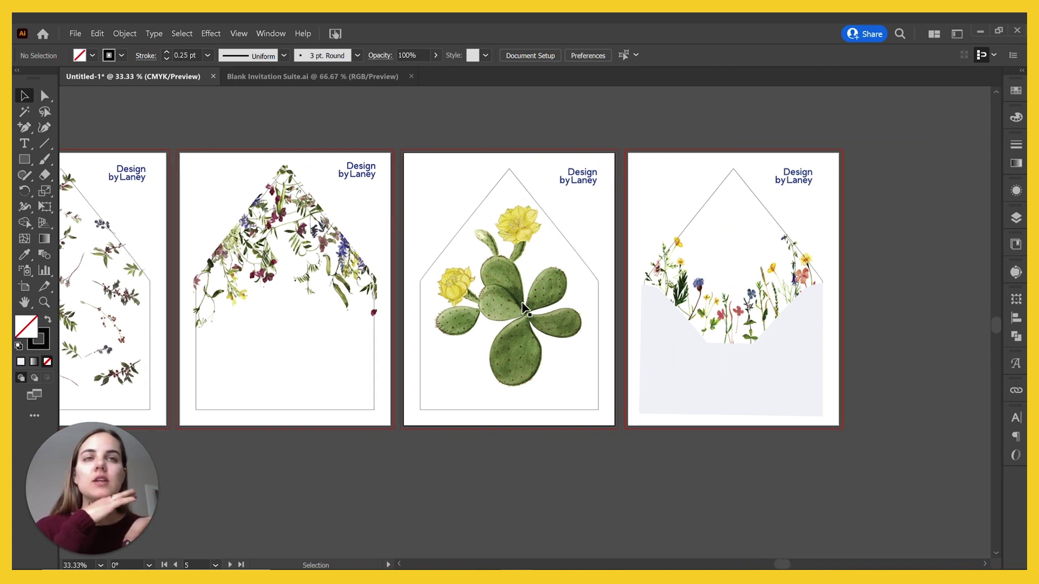
pyautogui.hscroll(-2, 523, 309)
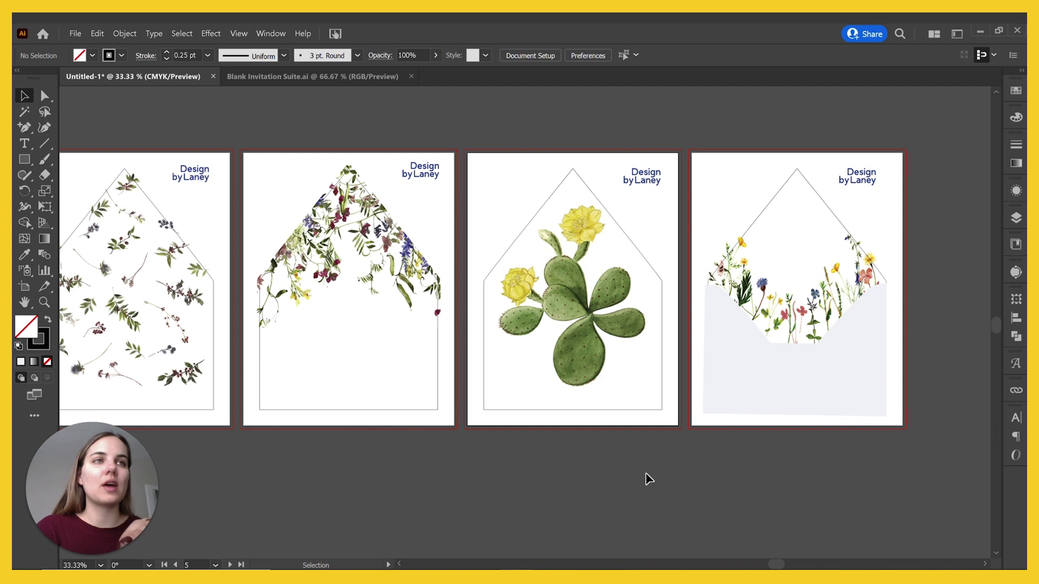
pyautogui.hscroll(3, 649, 479)
pyautogui.click(677, 391)
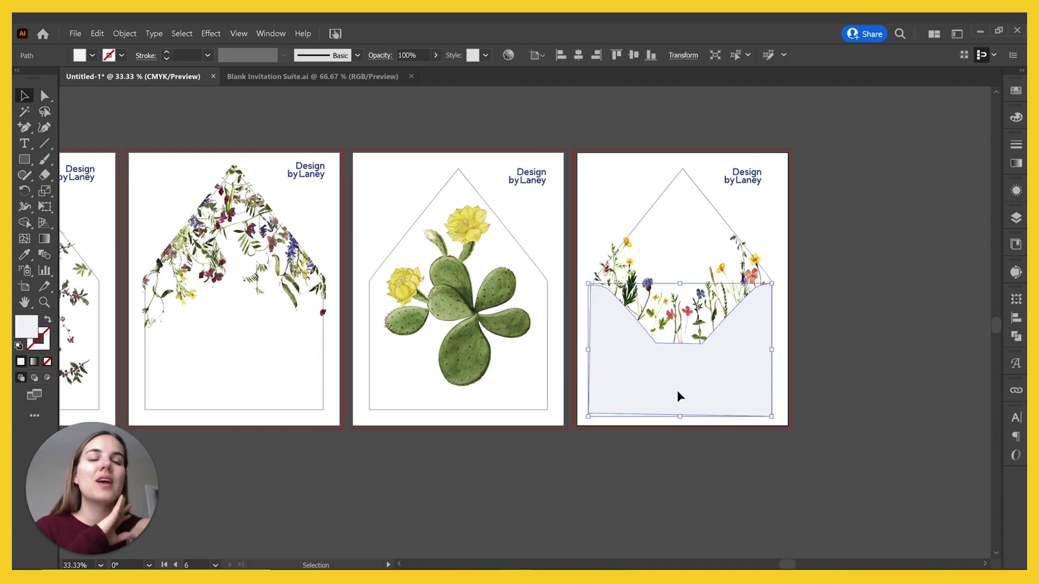
pyautogui.moveTo(678, 392); pyautogui.dragTo(681, 541)
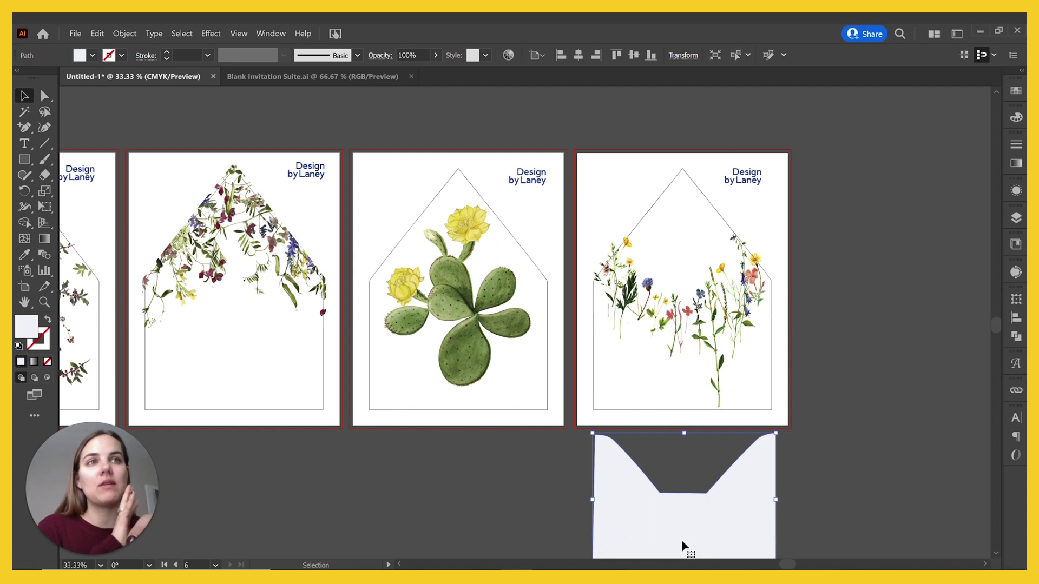
pyautogui.hotkey('ctrl', 'z')
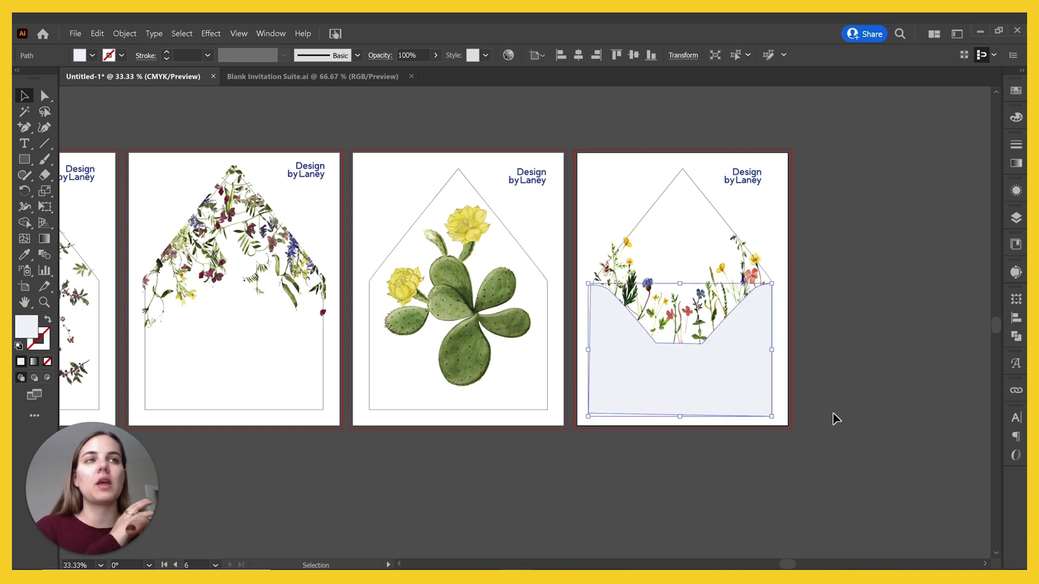
pyautogui.click(836, 419)
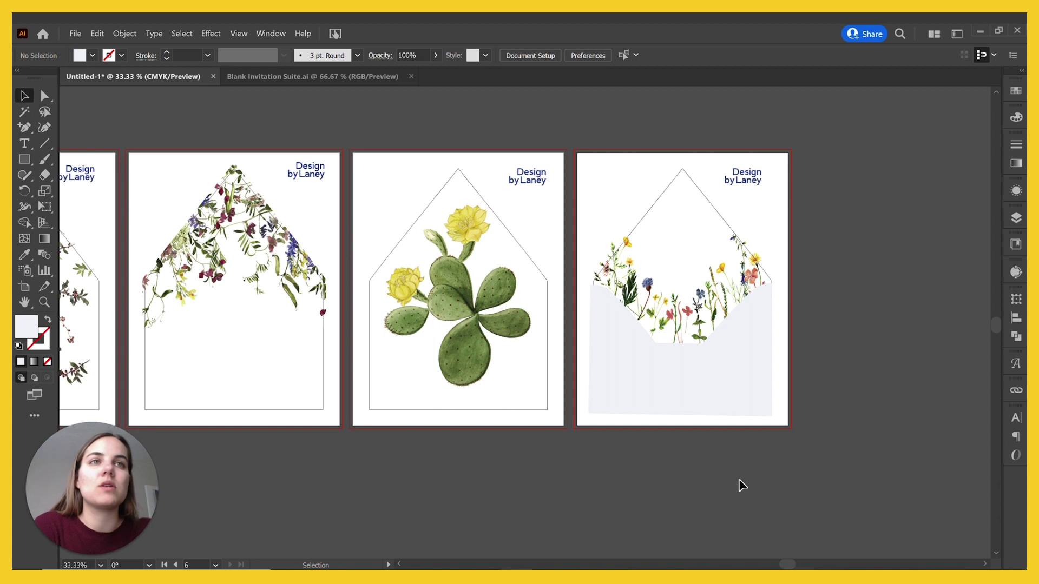
pyautogui.moveTo(715, 394); pyautogui.dragTo(715, 405)
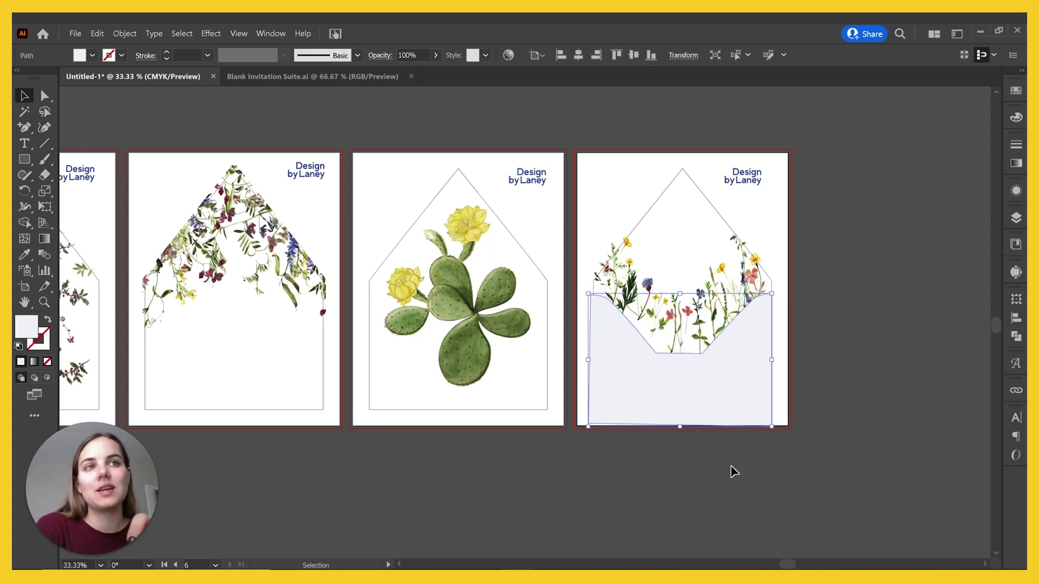
pyautogui.hotkey('ctrl', 'z')
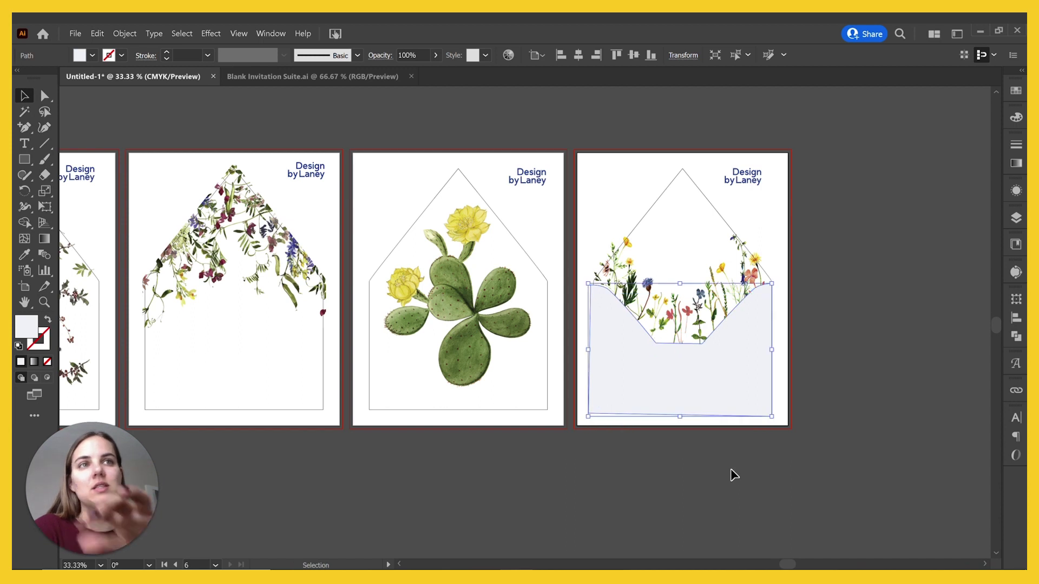
pyautogui.click(859, 328)
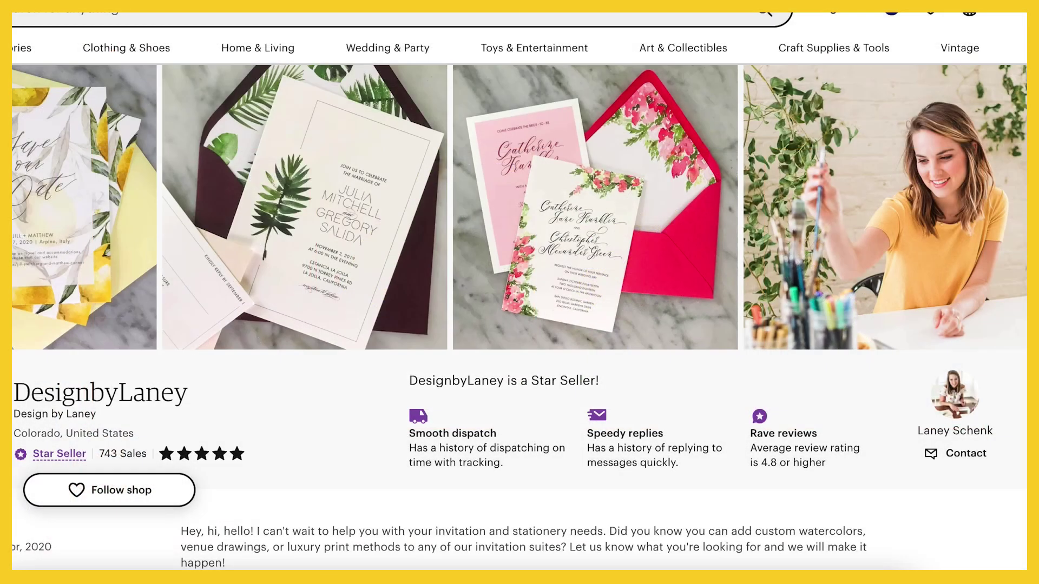
# - Scroll down past the shop banner to the floral liner listings priced AU$1.88–AU$9.57
pyautogui.scroll(-10, 519, 292)
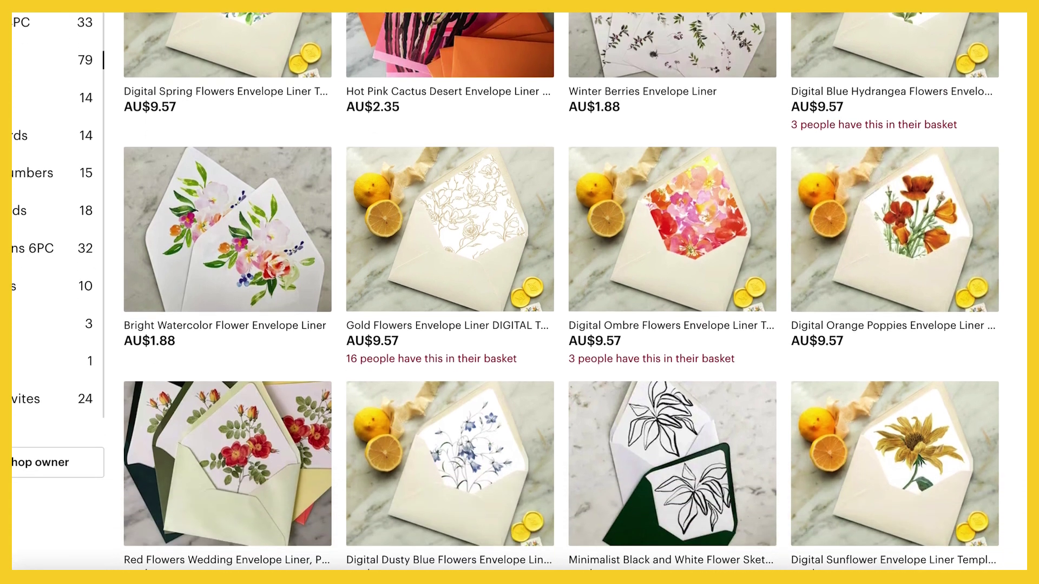
pyautogui.scroll(-2, 520, 292)
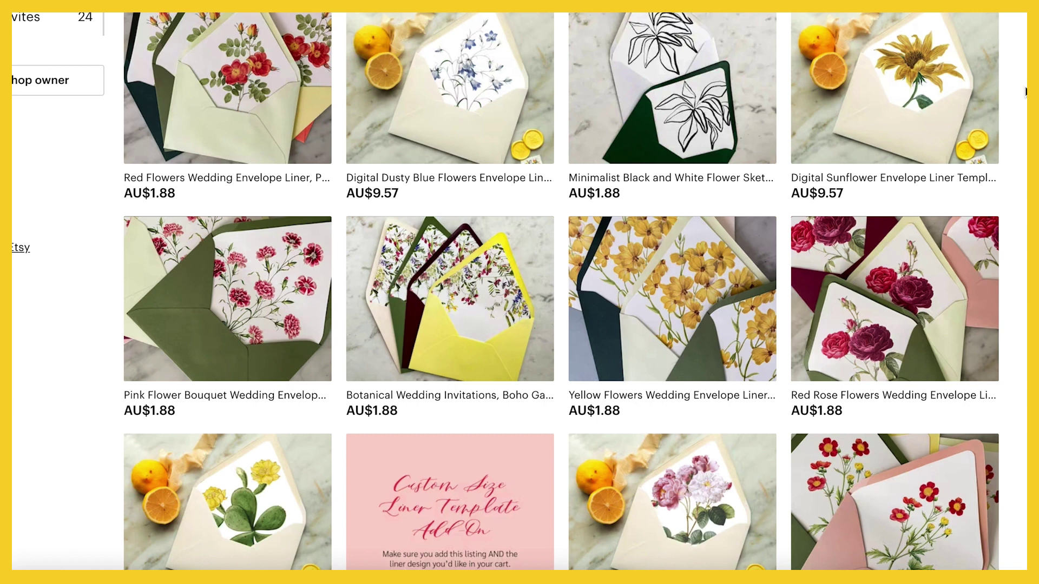
pyautogui.scroll(-10, 520, 292)
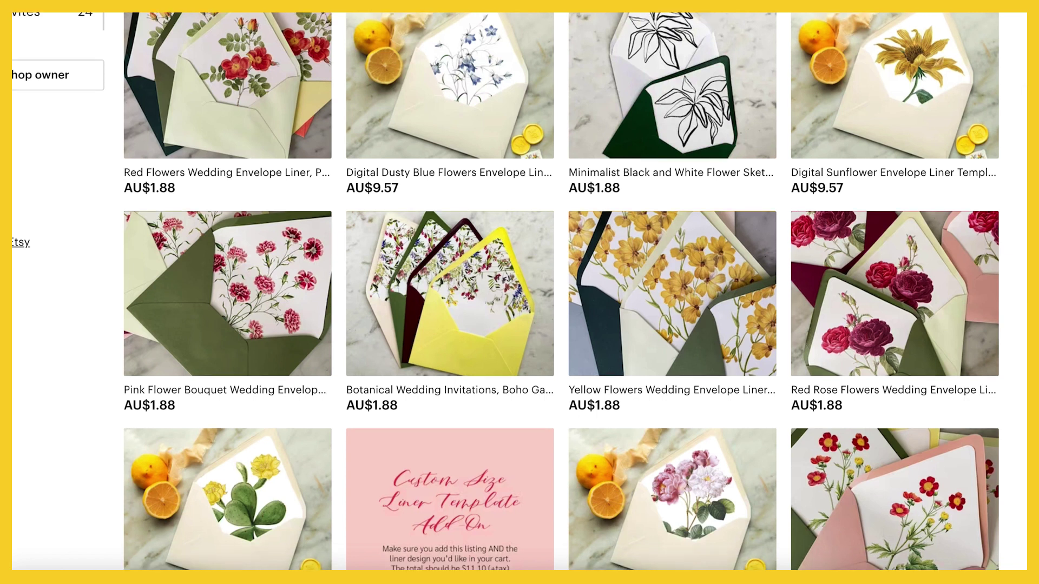